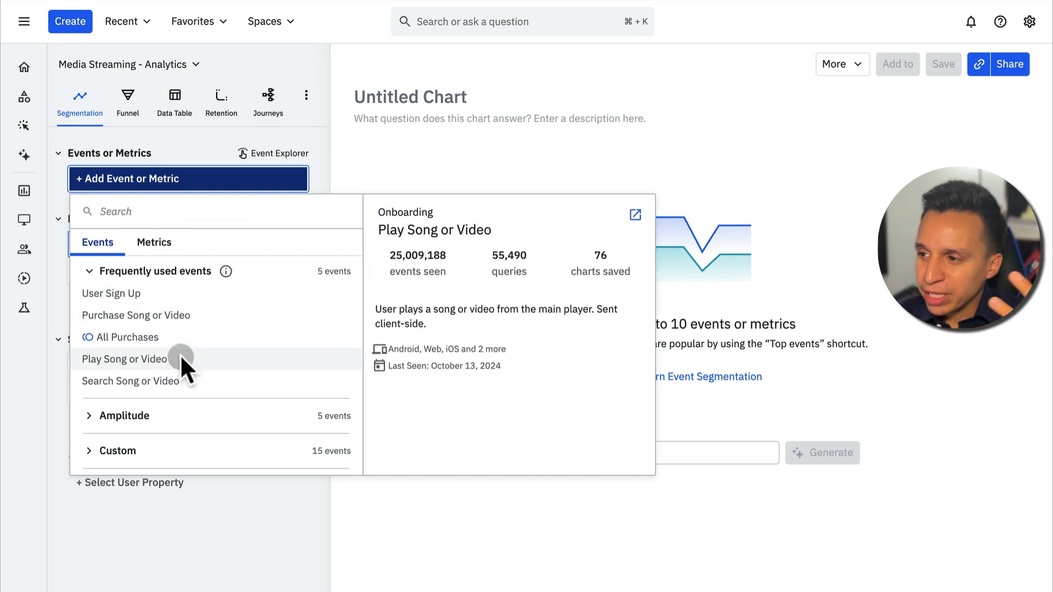
Step: Chart the Play Song or Video event, measured as Event Totals over the last 90 days
click(147, 360)
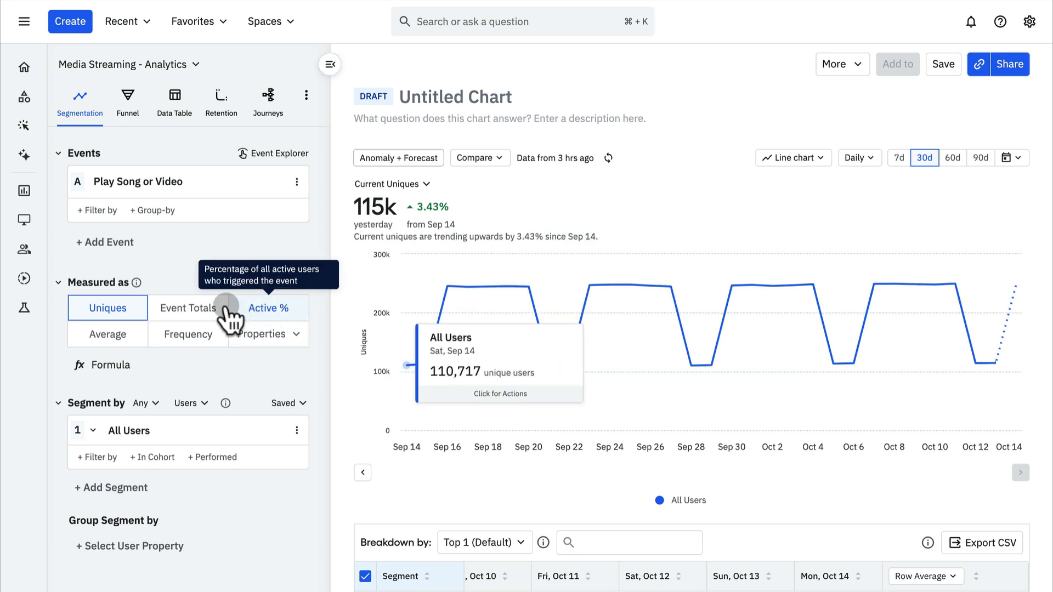
click(200, 310)
mouse_move(454, 286)
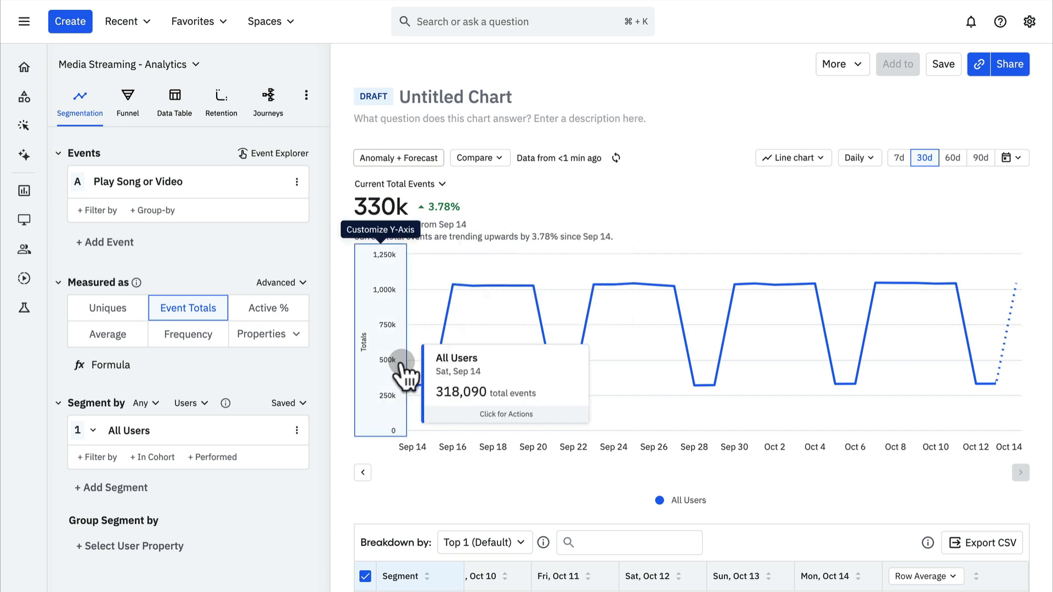
click(954, 158)
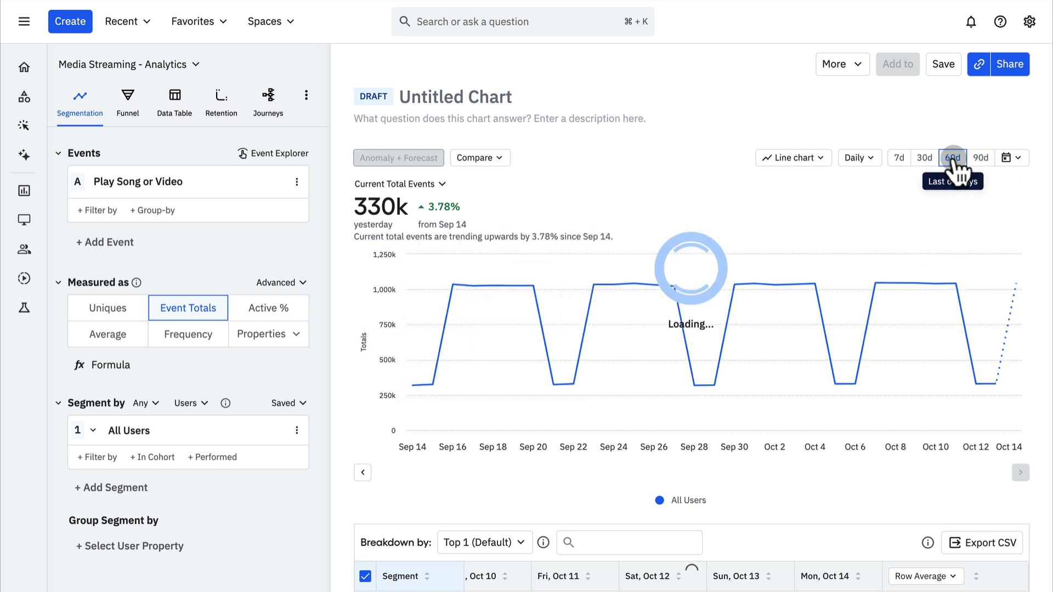
click(982, 159)
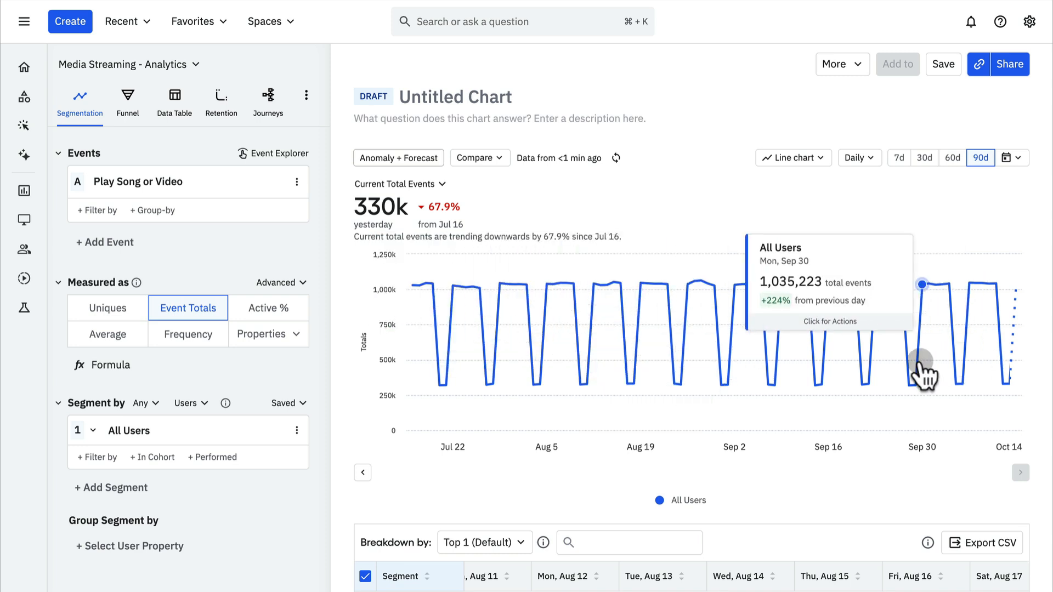
Step: Group the Play Song or Video event by the Genre_Type event property
click(170, 213)
scroll(174, 388, down, 2)
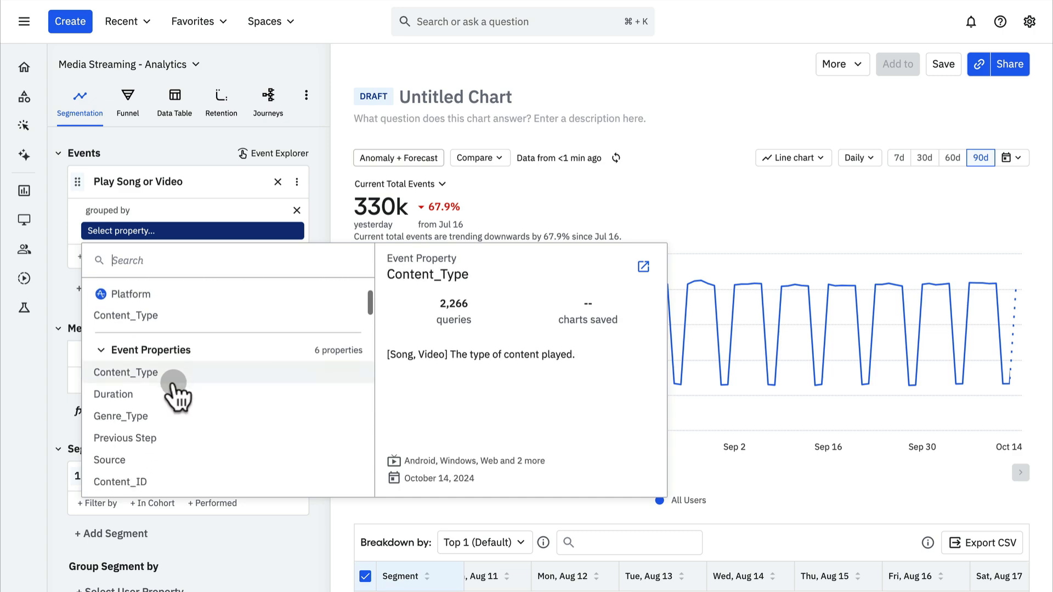
click(174, 418)
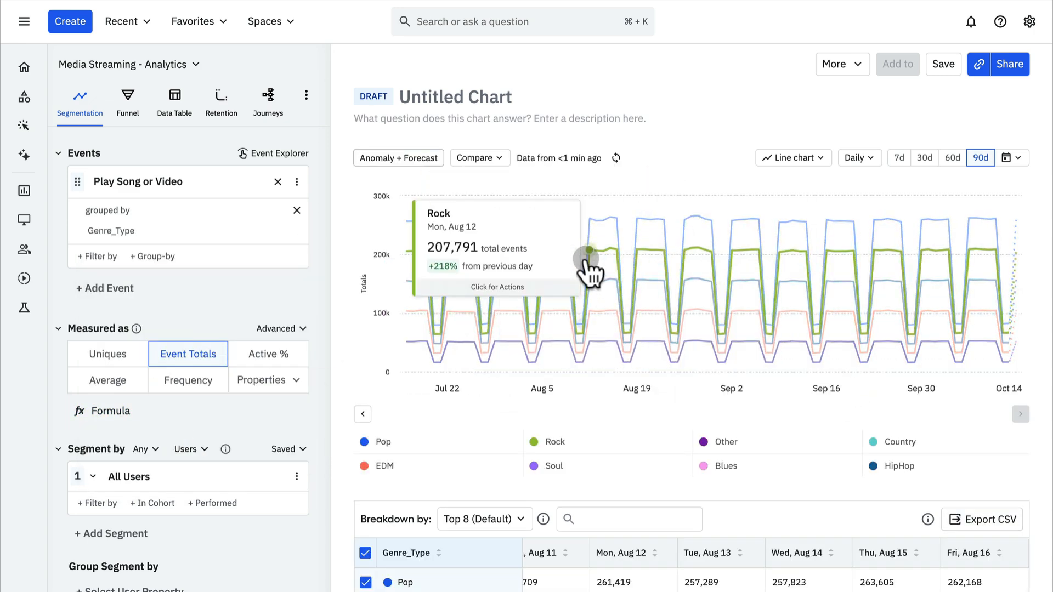
Step: Display the genre breakdown as a horizontal bar chart with relative percentages
click(809, 162)
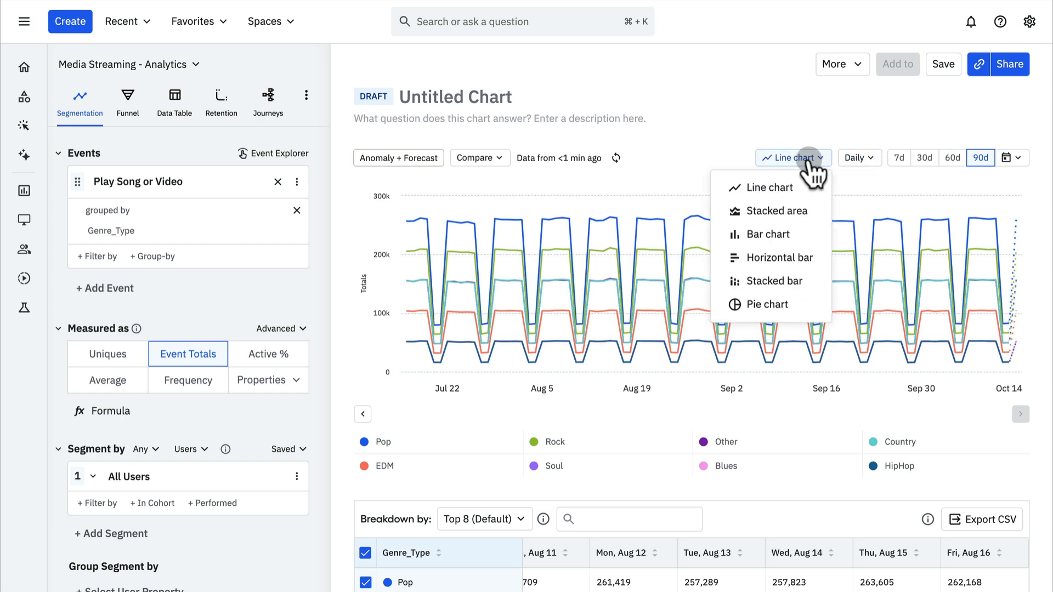
click(780, 257)
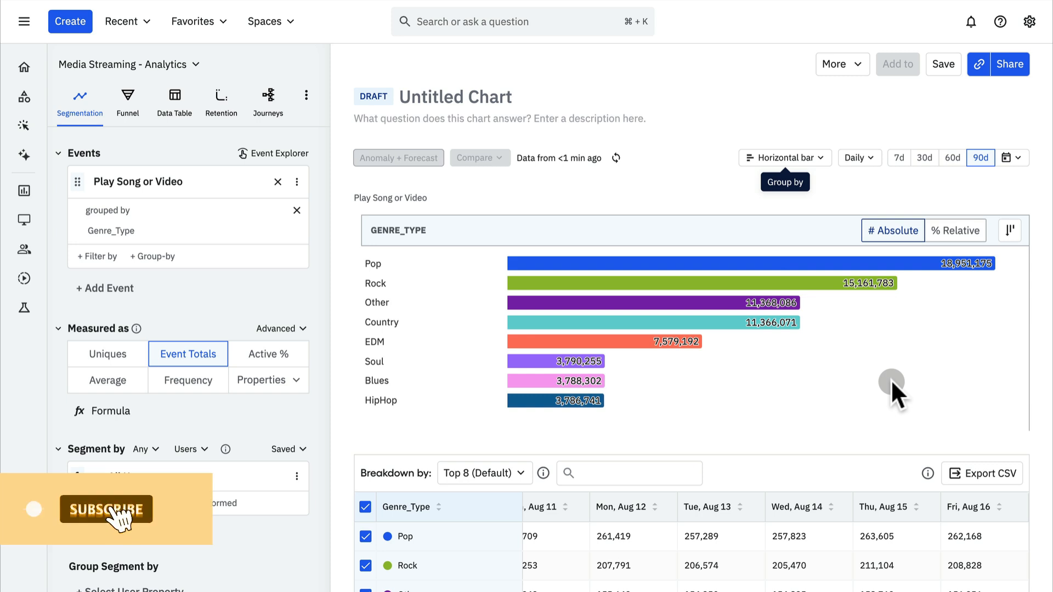
click(963, 234)
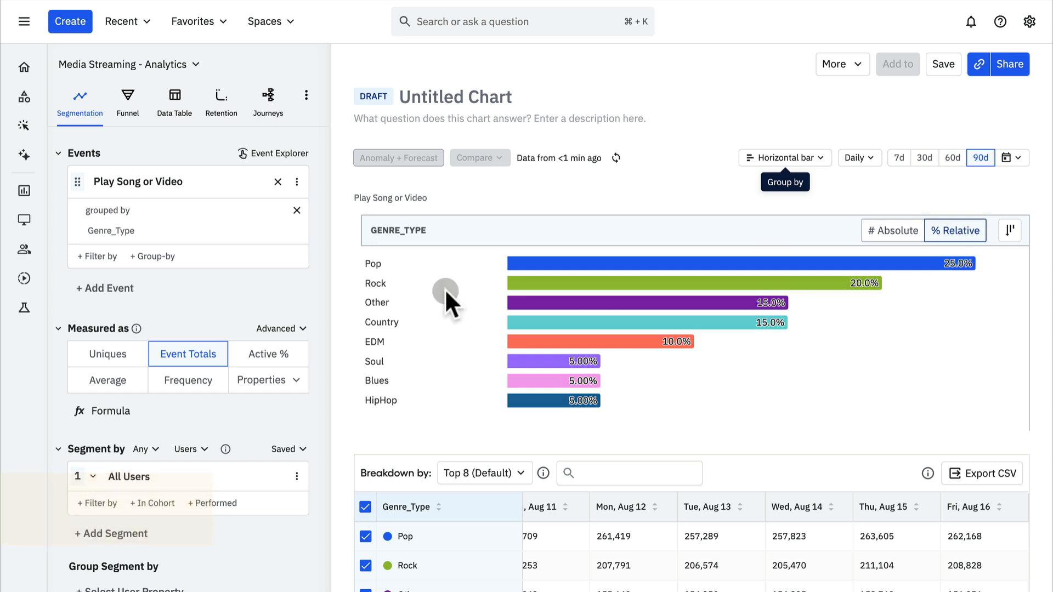
Step: Change the event's grouping property to Content_Type and add Country as a second group-by property
click(184, 232)
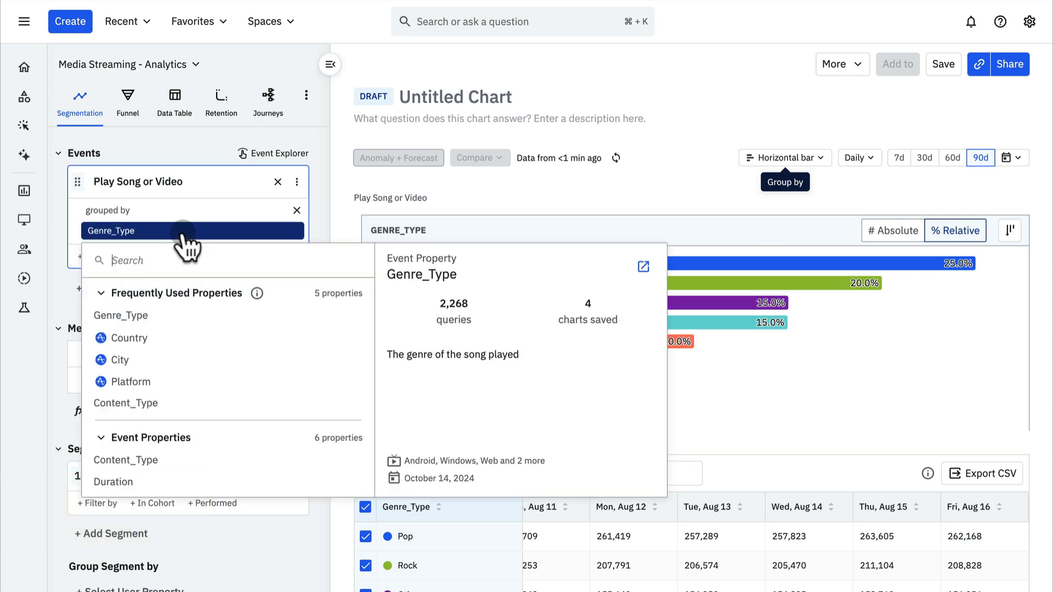
click(186, 462)
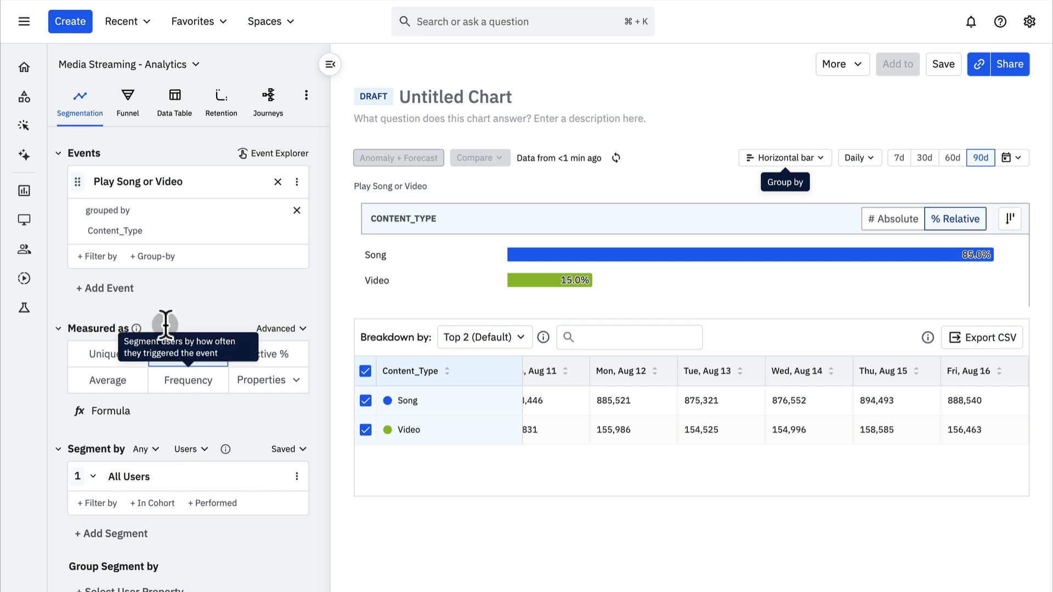
click(164, 258)
text(coun)
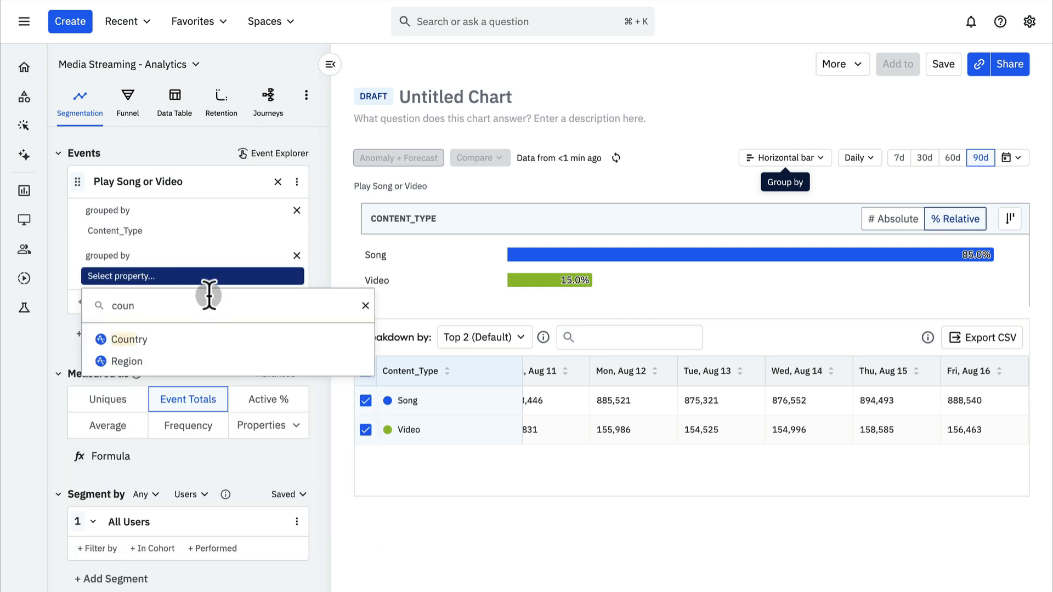
click(214, 339)
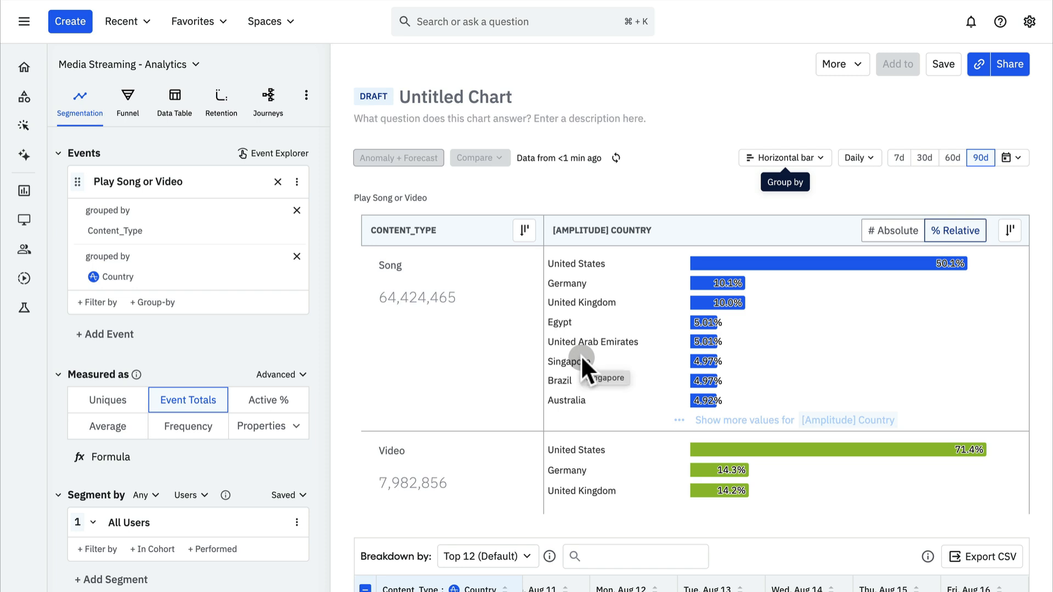
Step: Switch the visualization to a line chart and examine the available comparison periods
click(776, 160)
click(767, 188)
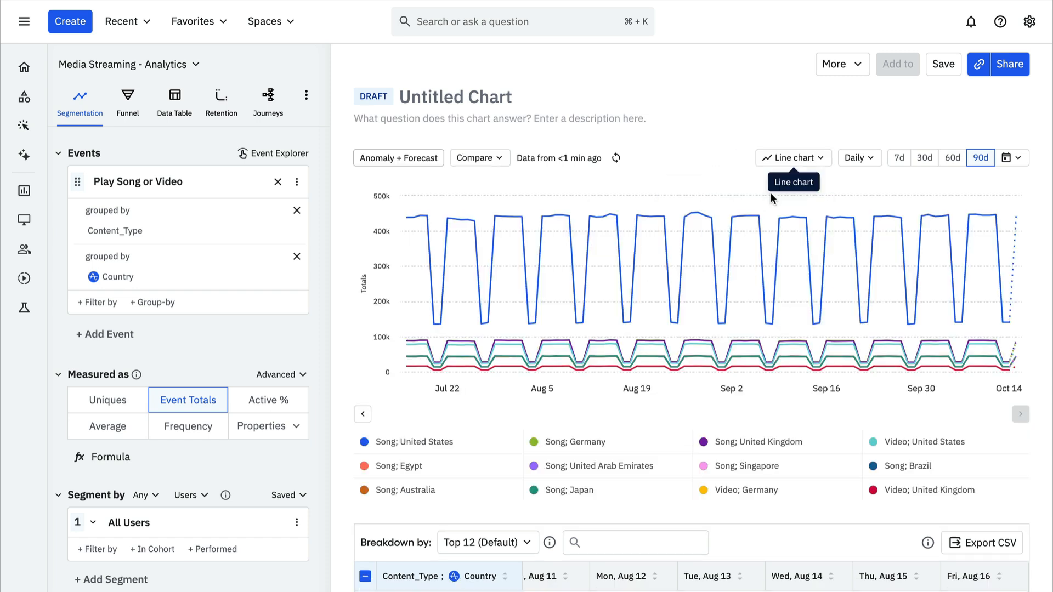
click(477, 158)
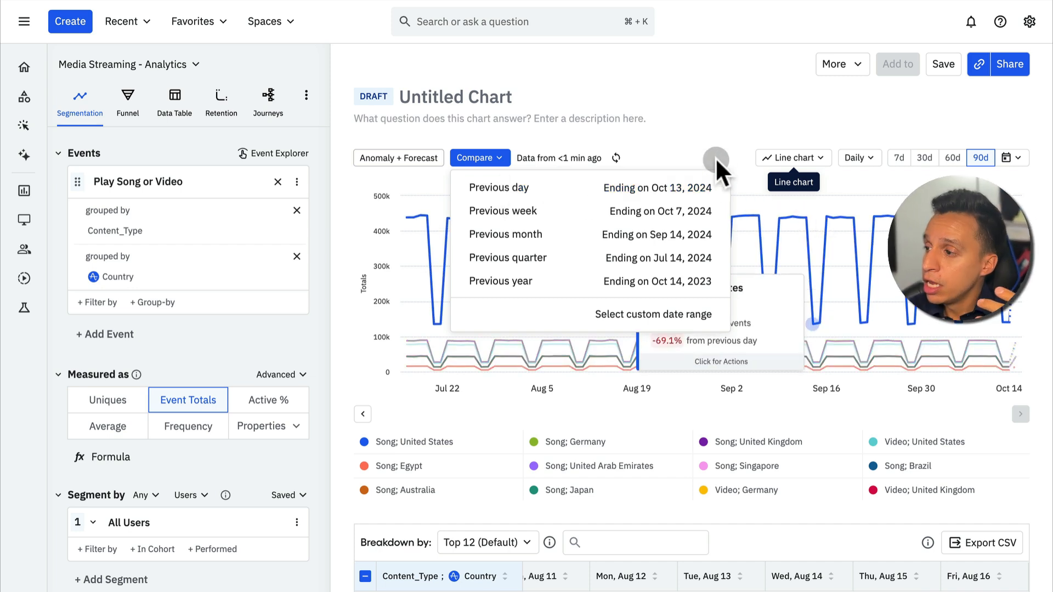
click(715, 129)
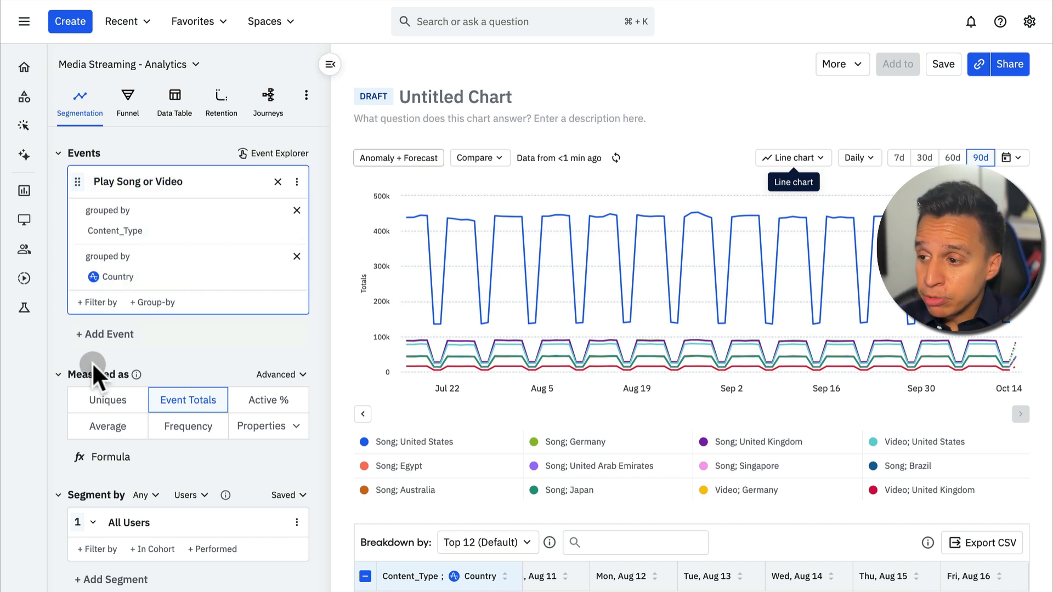
Step: Examine the measurement choices for property values and the advanced calculations for the Play Song or Video event
scroll(146, 410, down, 1)
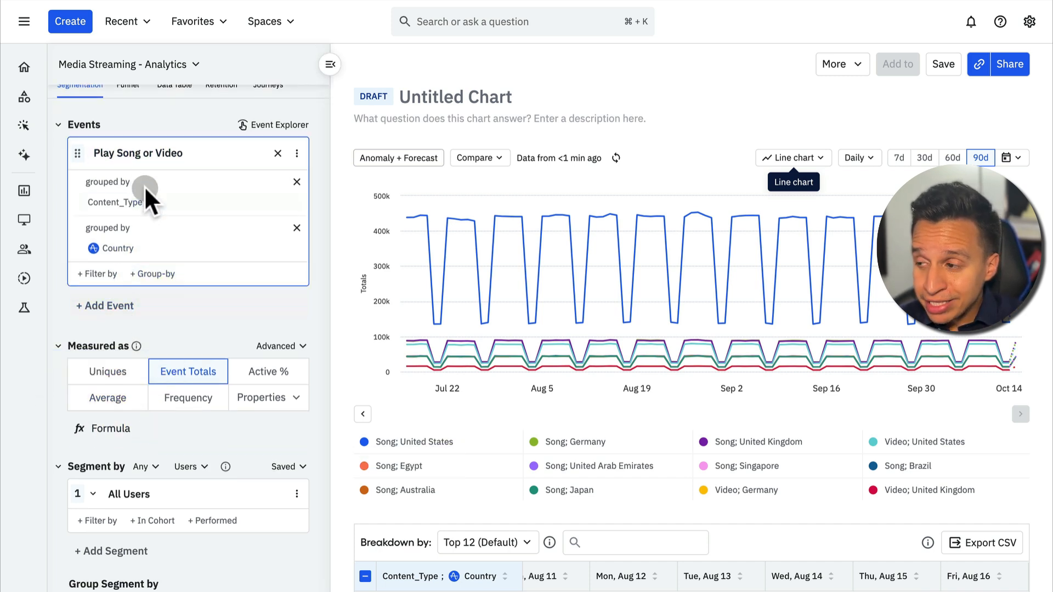
scroll(205, 367, down, 2)
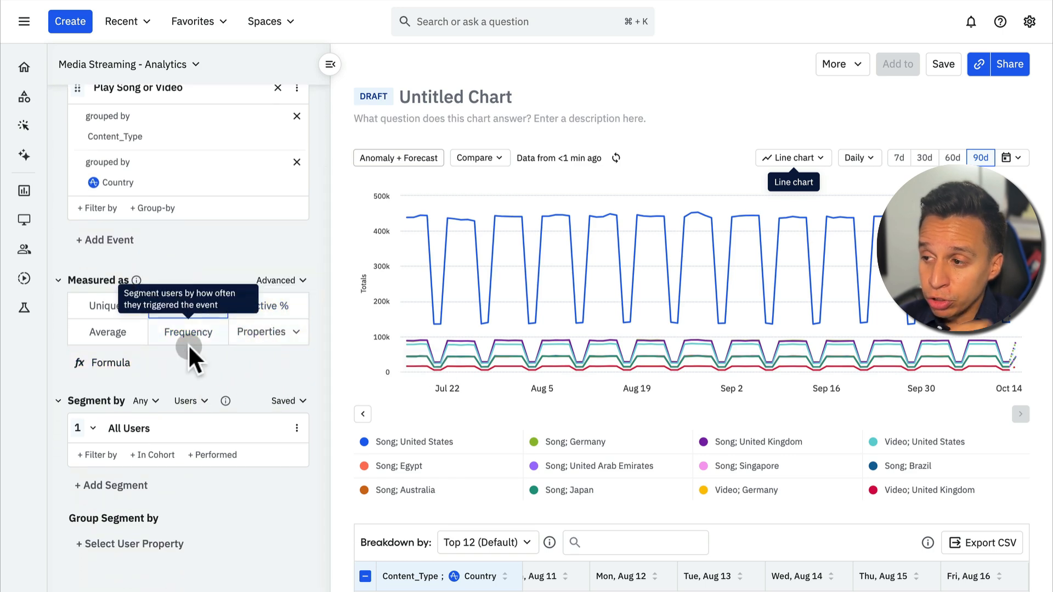
click(272, 337)
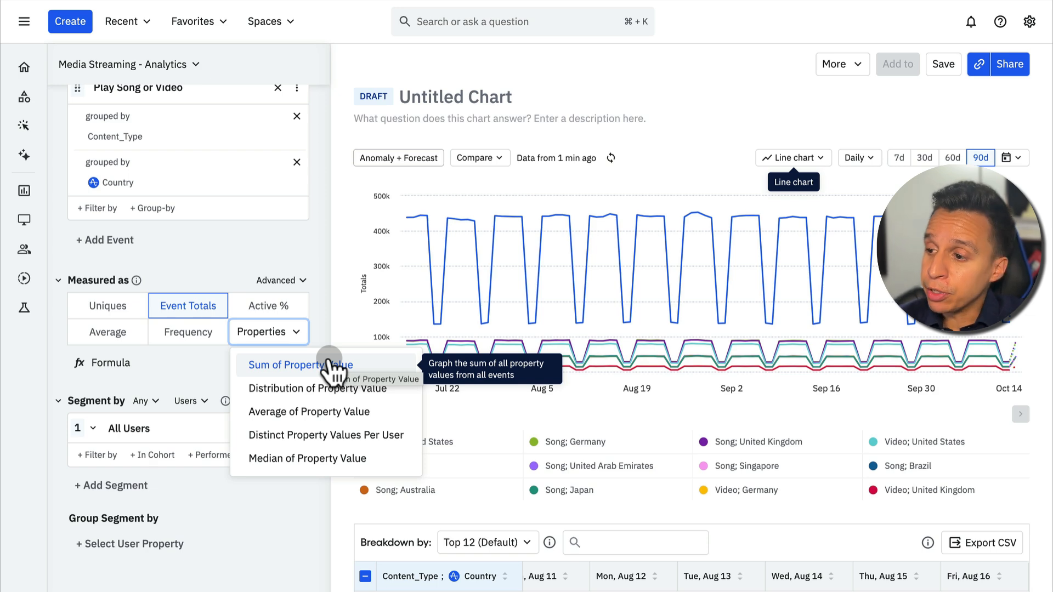
scroll(176, 488, up, 3)
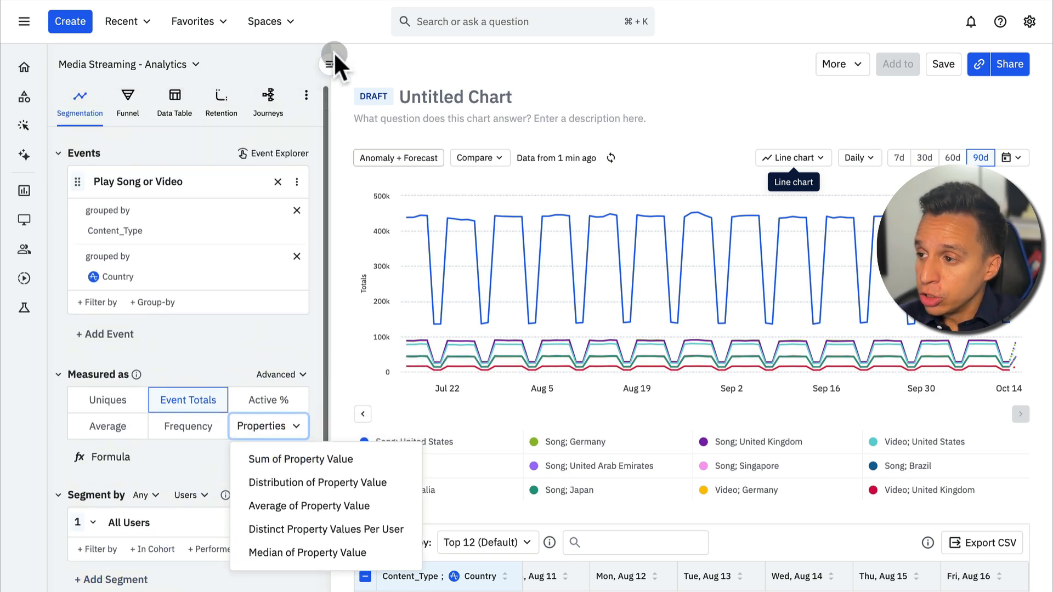
click(300, 142)
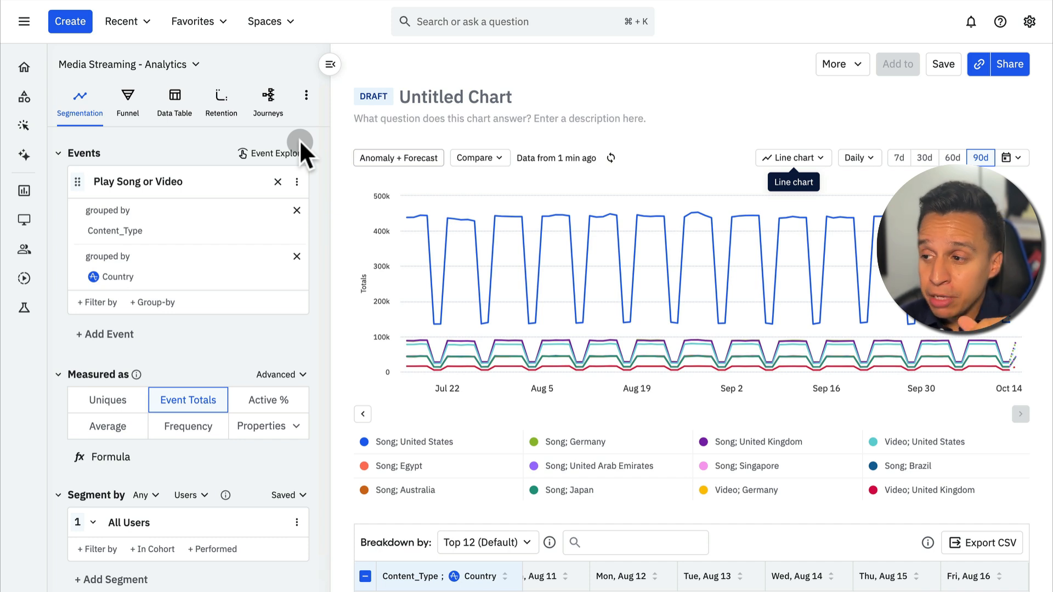
click(281, 374)
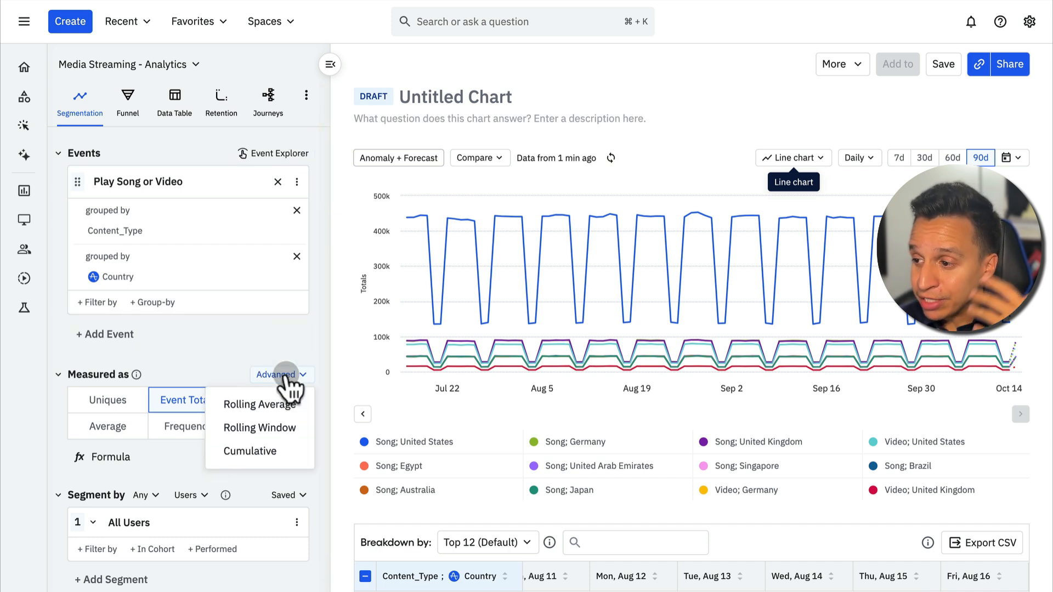
click(316, 271)
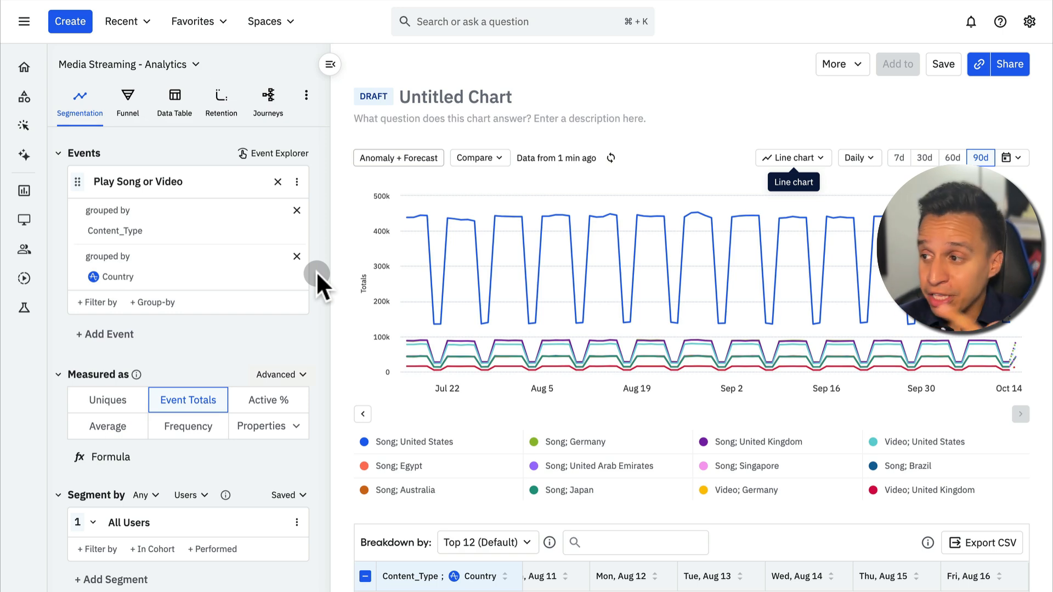
Step: Switch the visualization to a horizontal bar chart and copy the chart's URL
click(795, 158)
click(785, 258)
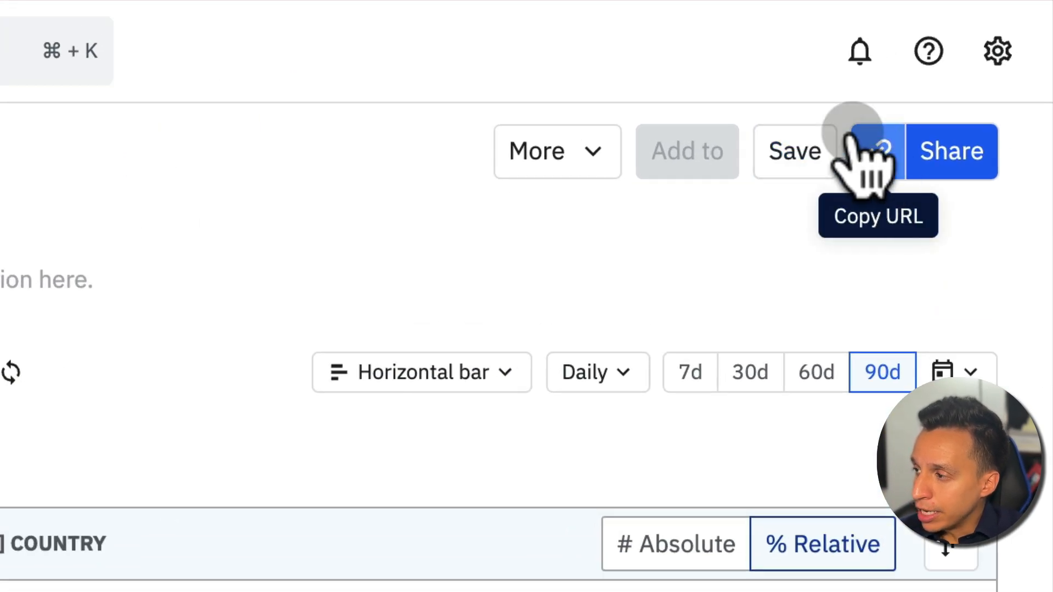
click(881, 159)
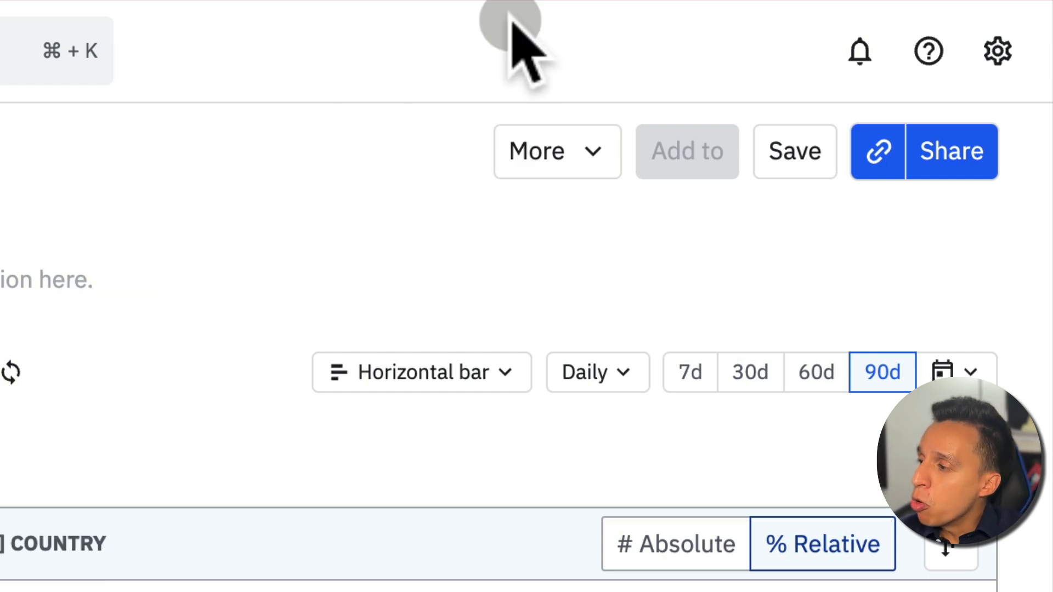
Step: Examine the chart's sharing options and additional actions, leaving the chart unsaved
click(952, 156)
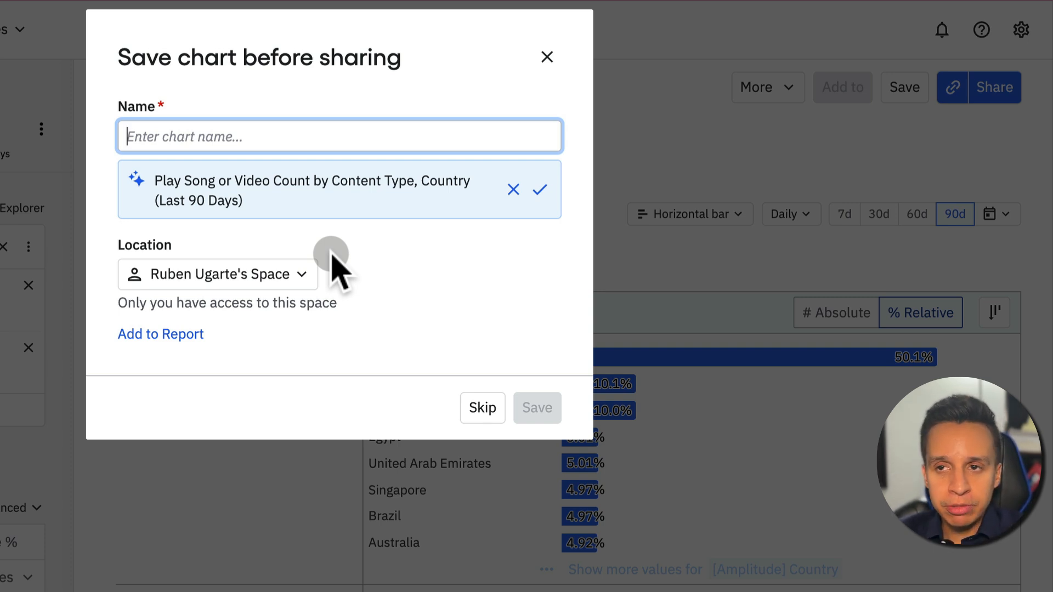
click(547, 57)
click(779, 89)
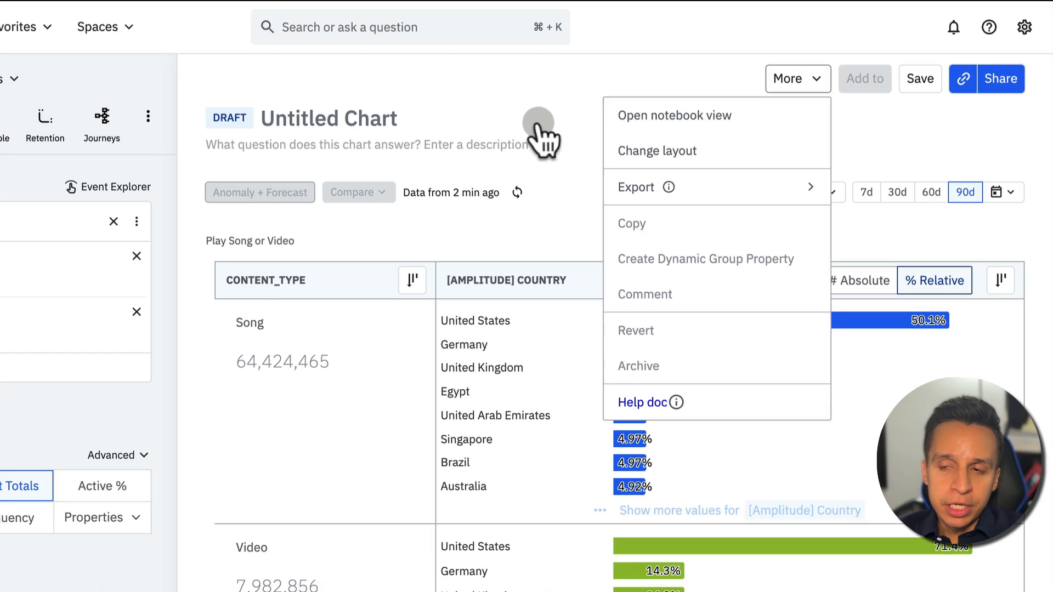
click(559, 167)
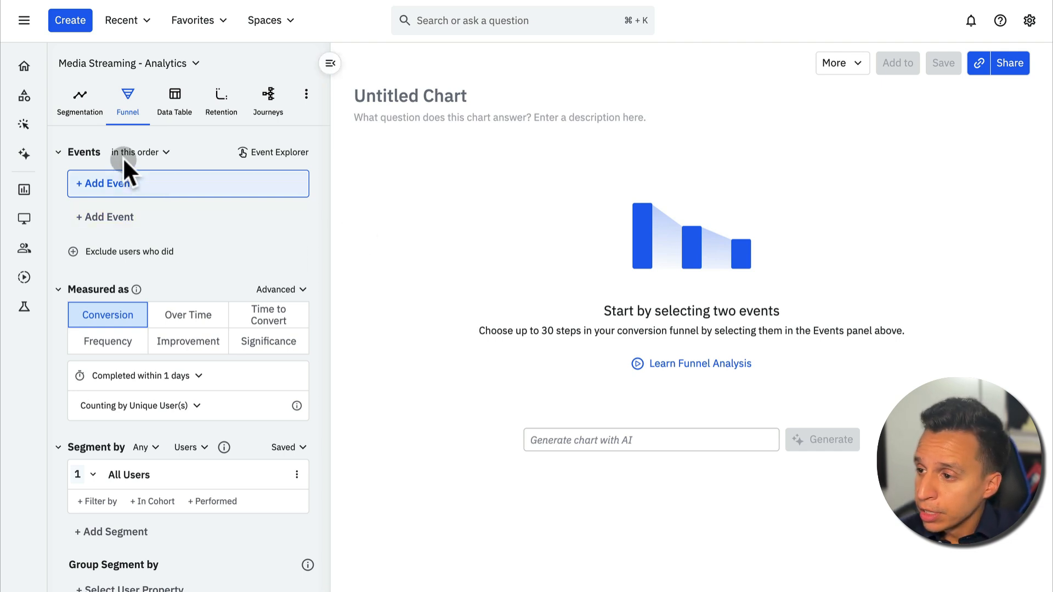
Step: Build a three-step funnel from User Sign Up to Play Song or Video to Purchase Song or Video
click(123, 188)
text(user)
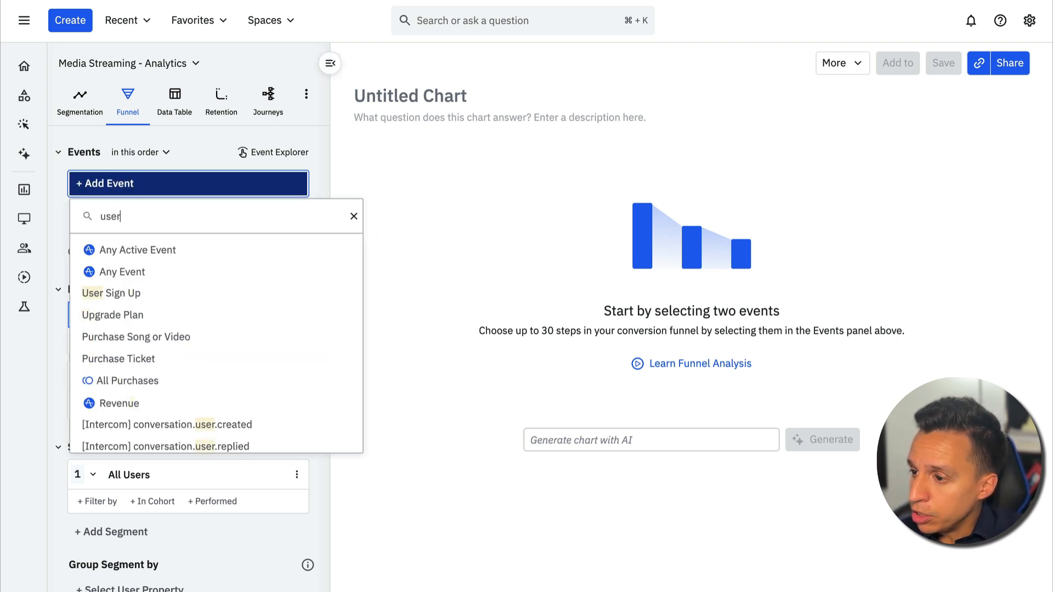
click(155, 251)
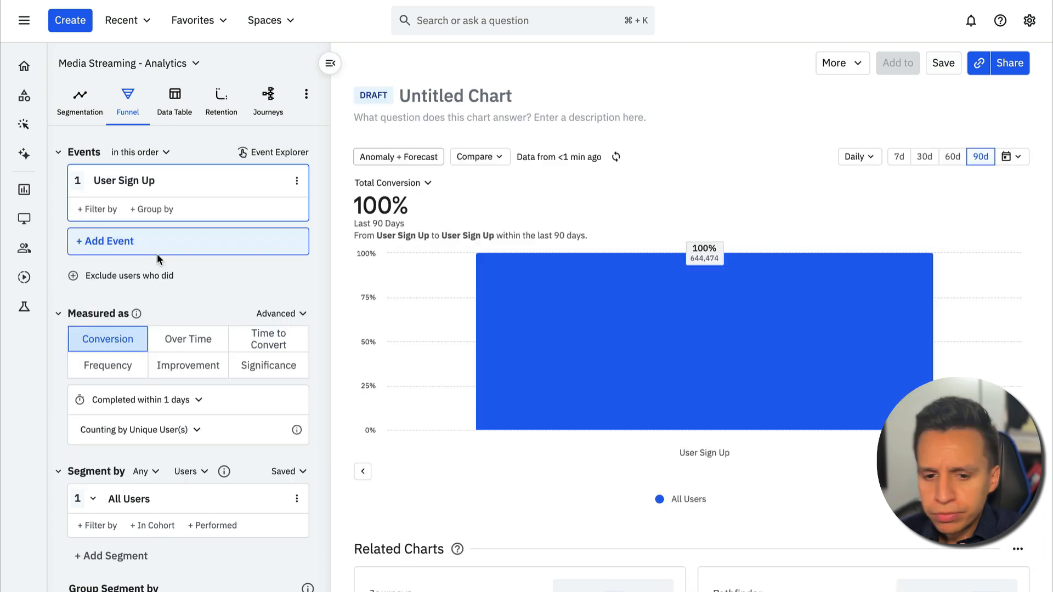
click(112, 241)
text(play)
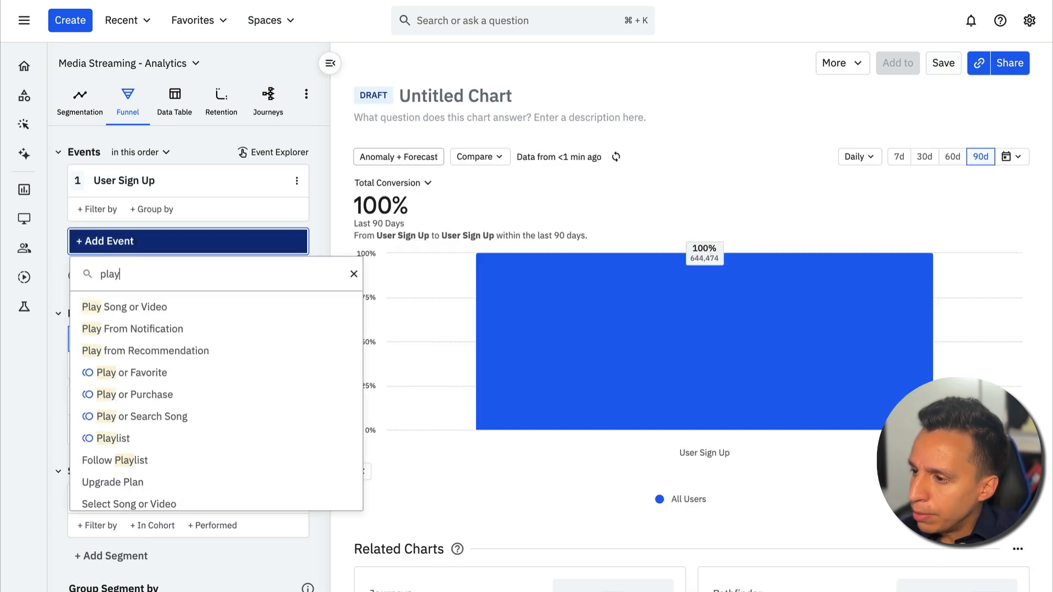
click(157, 308)
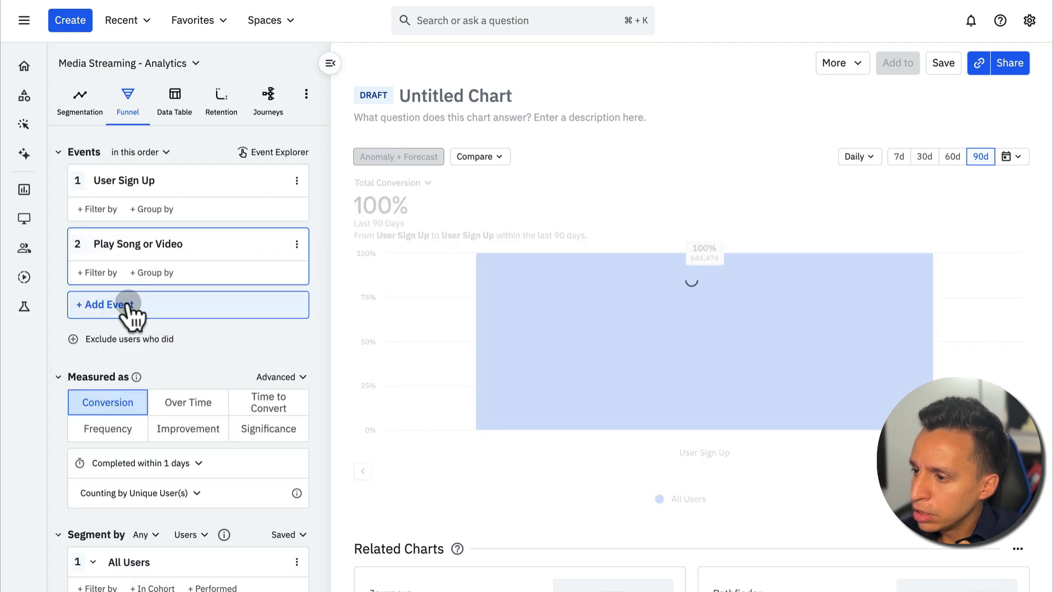
click(111, 310)
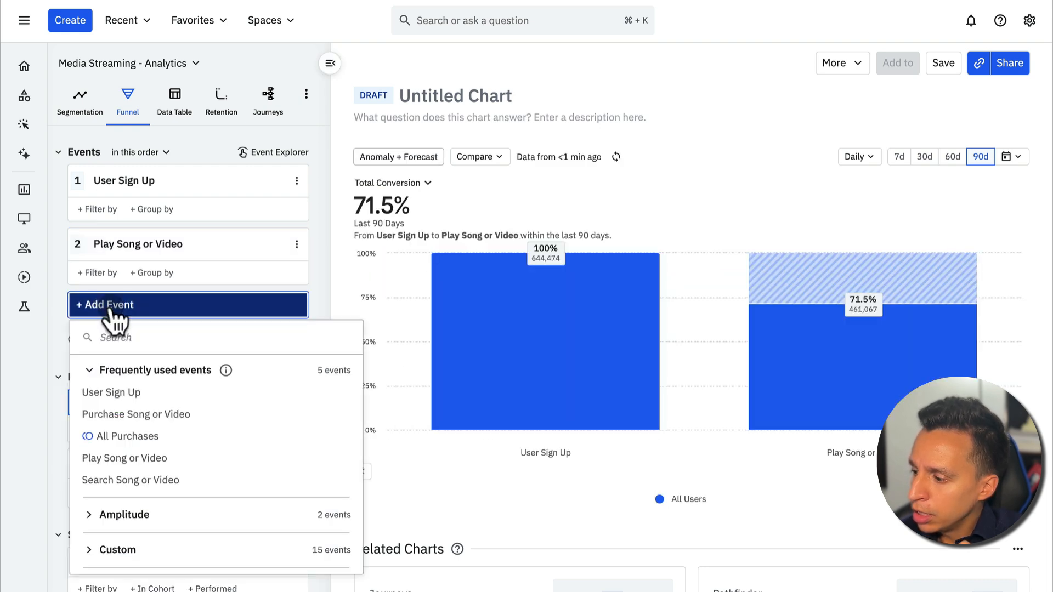
text(pur)
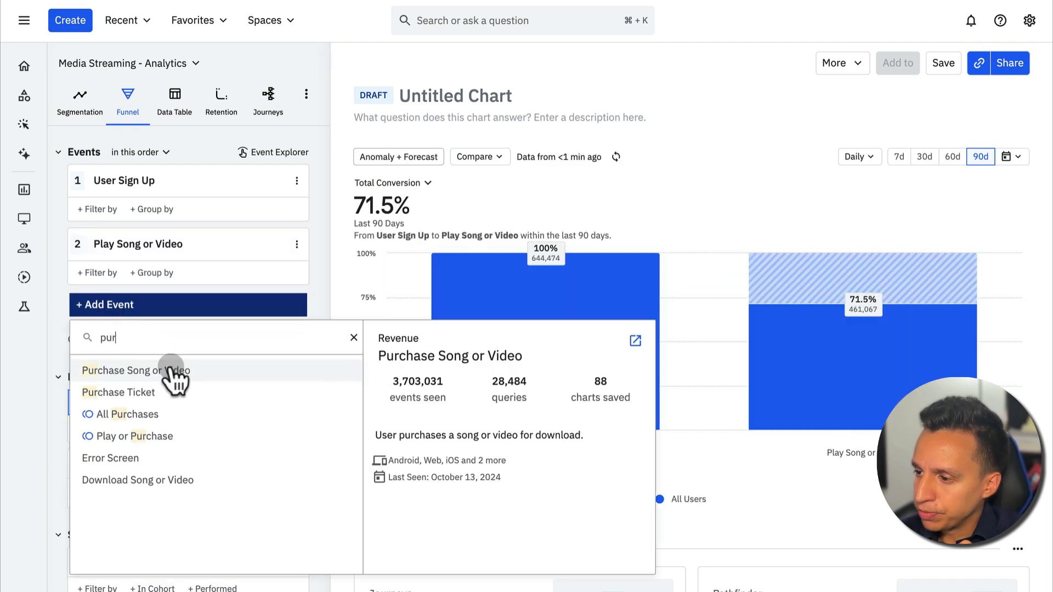
click(165, 371)
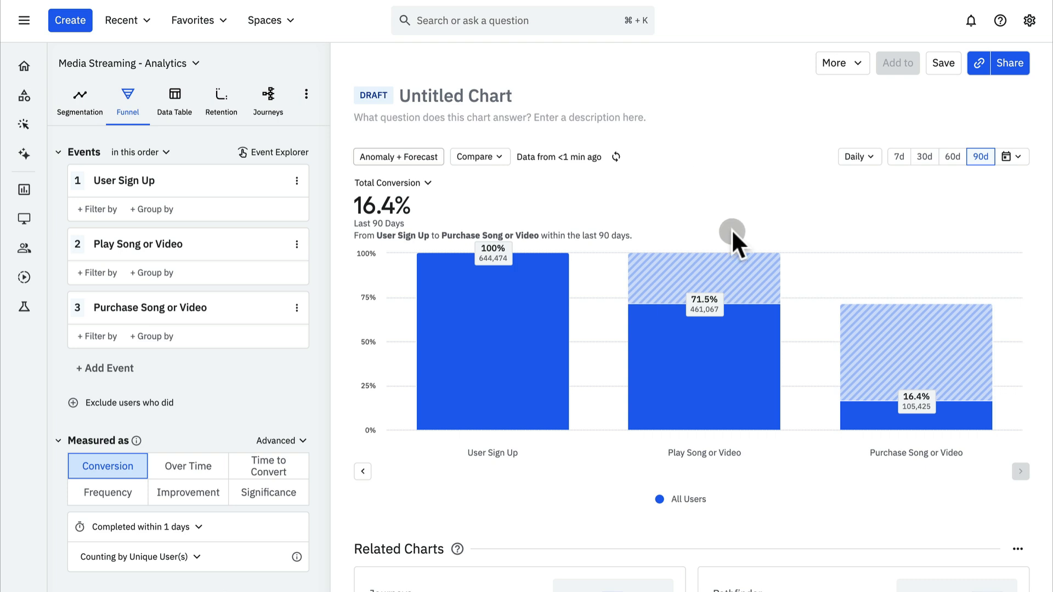
Step: Check the drop-off at each funnel step and group the User Sign Up conversions by Country
mouse_move(720, 278)
mouse_move(973, 334)
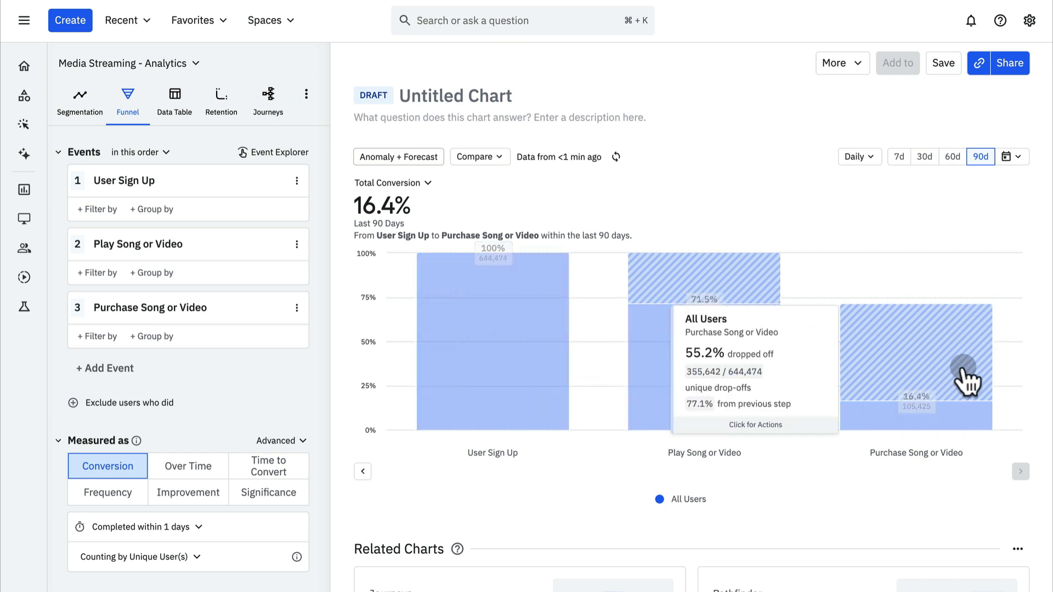
mouse_move(720, 368)
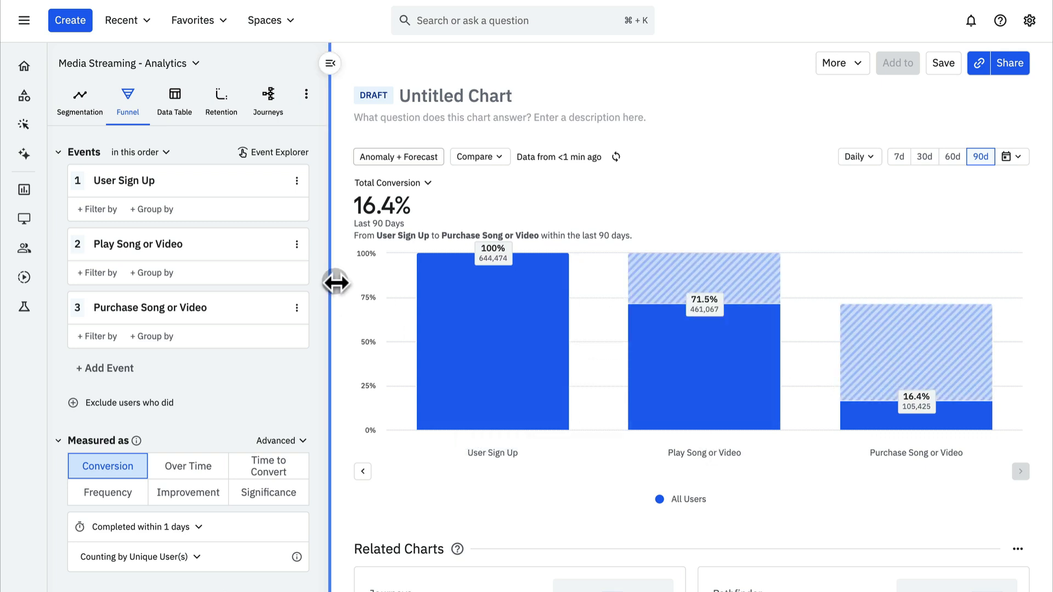
mouse_move(181, 306)
scroll(184, 303, down, 1)
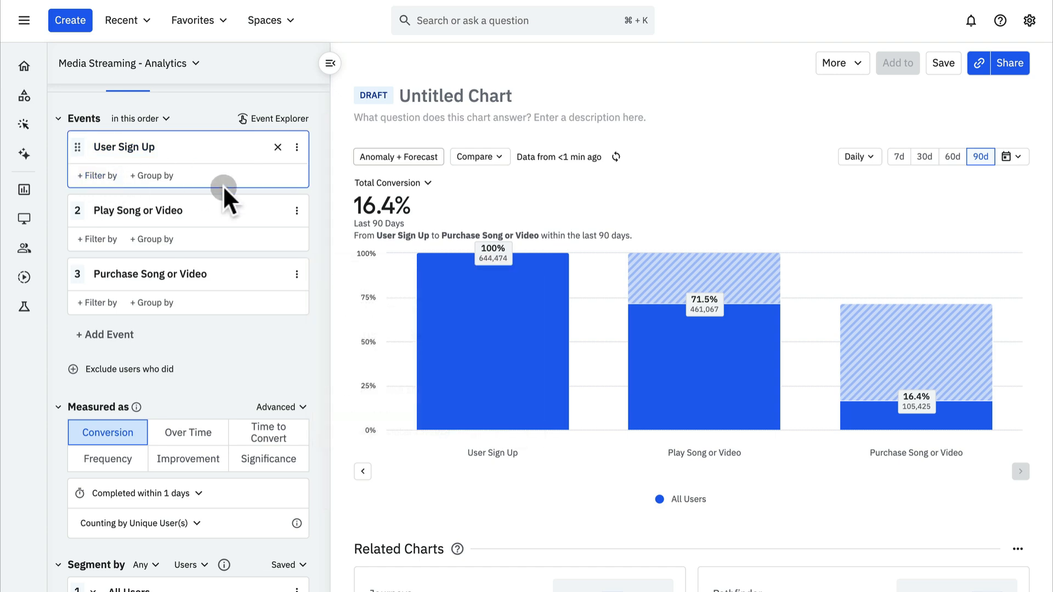
click(152, 177)
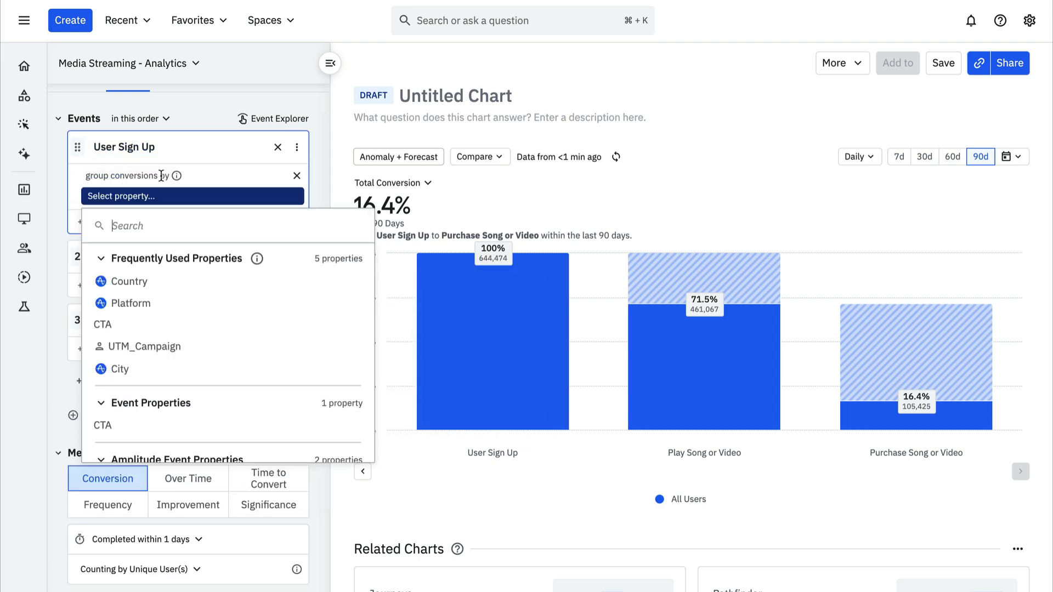
text(count)
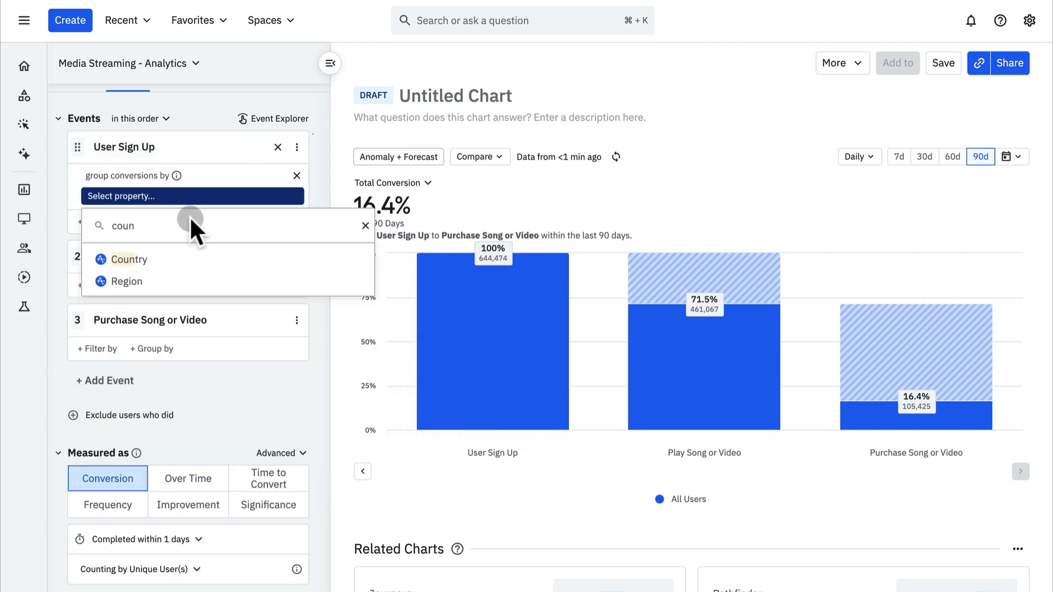
click(202, 266)
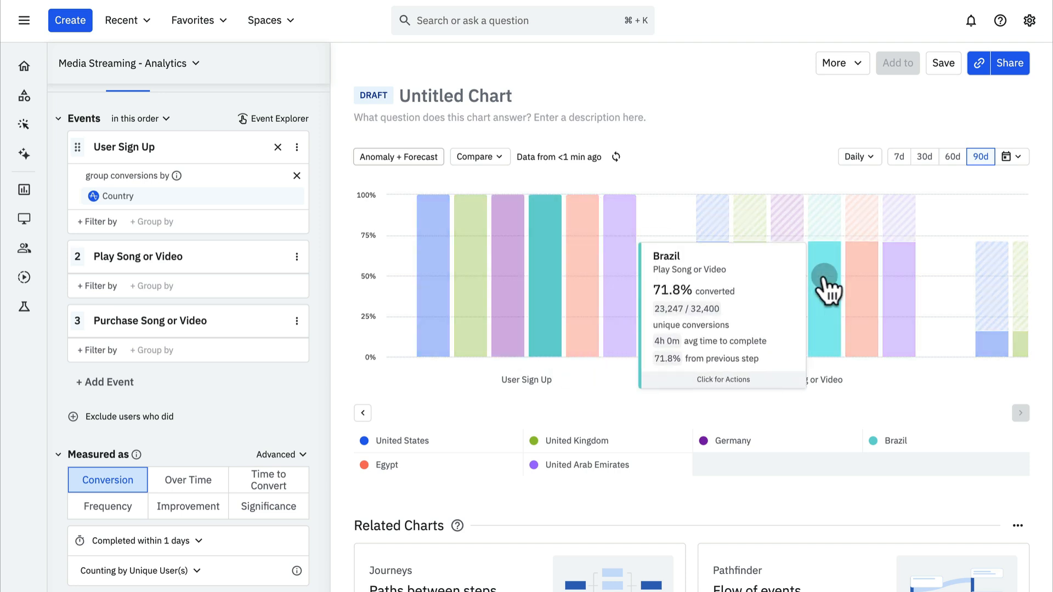
Step: Compare the countries' conversions across all three funnel steps and remove the Country grouping from User Sign Up
scroll(905, 340, right, 2)
scroll(904, 338, right, 3)
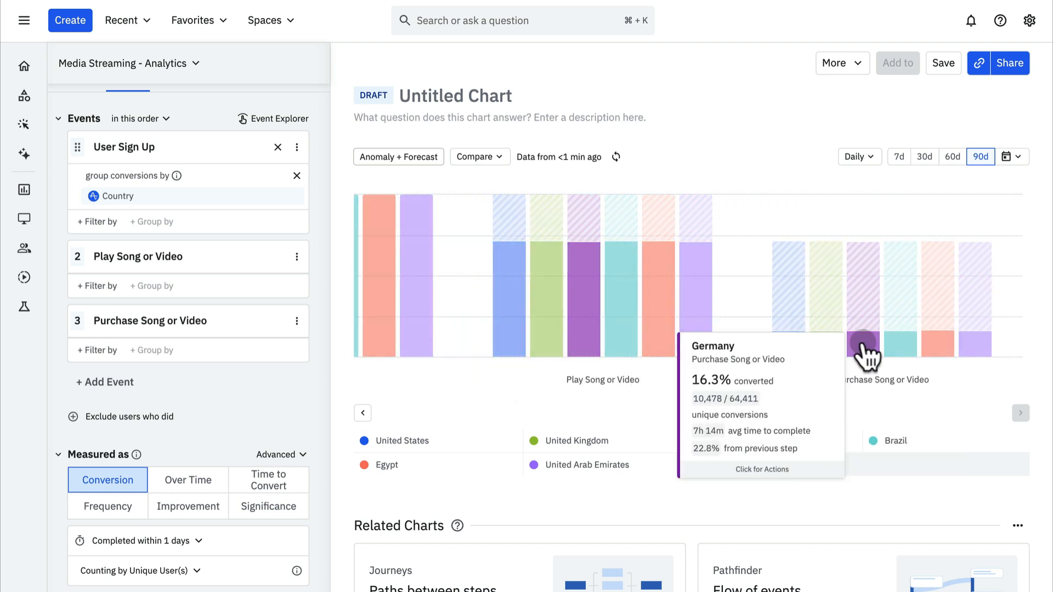
scroll(606, 329, left, 3)
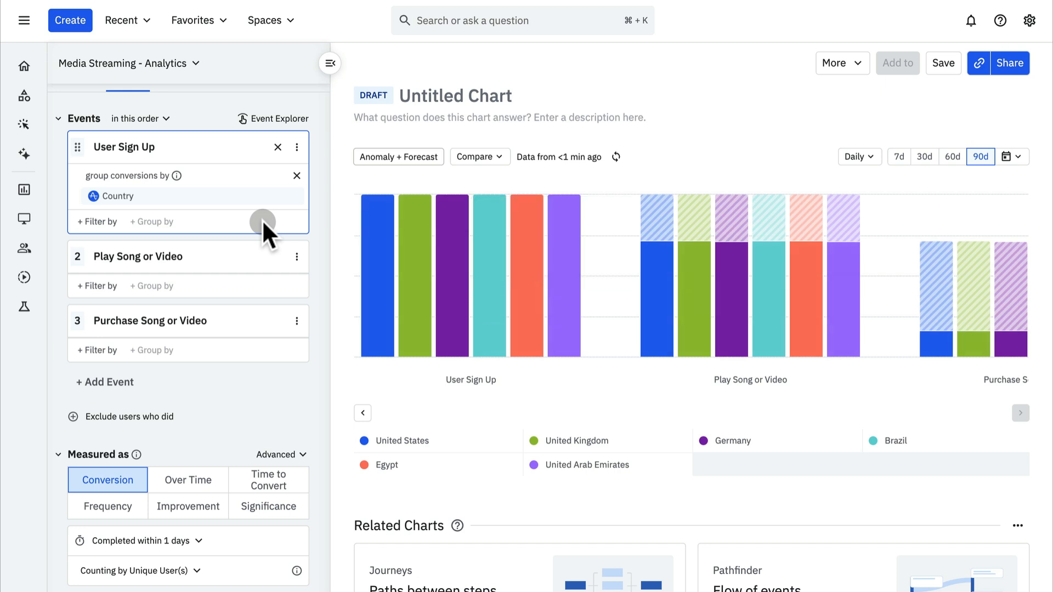
click(296, 176)
scroll(213, 373, down, 3)
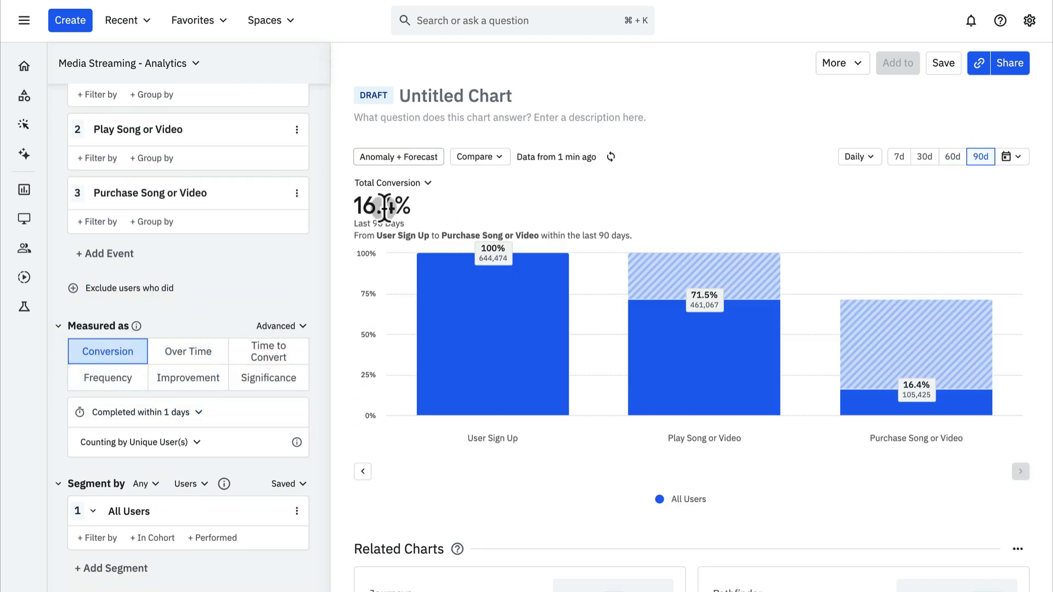
Step: Check the Total Conversion takeaway choices and view the funnel measured as Over Time and as Time to Convert
click(428, 183)
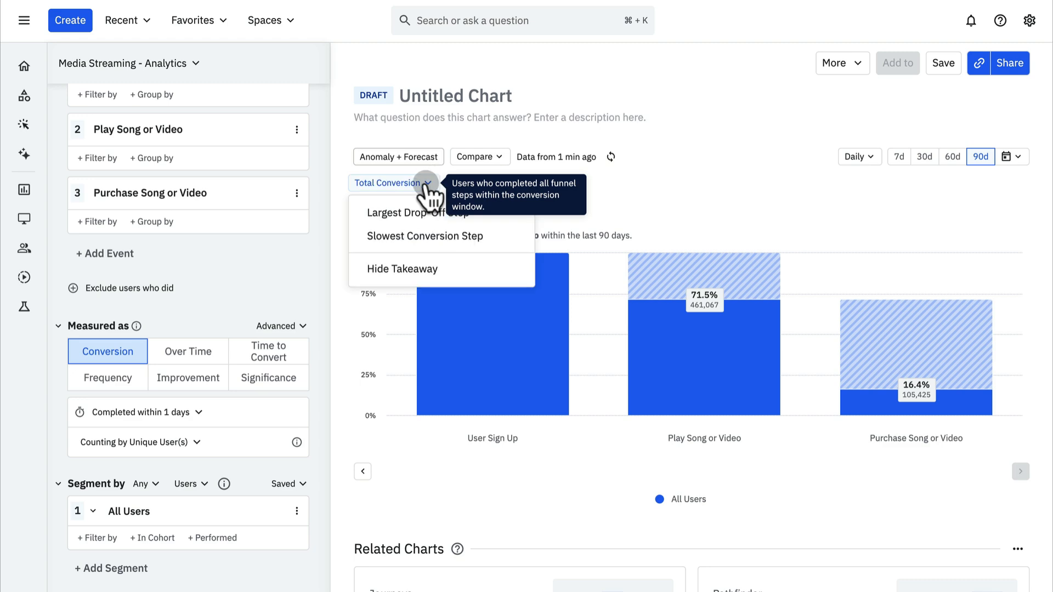
click(647, 192)
click(197, 349)
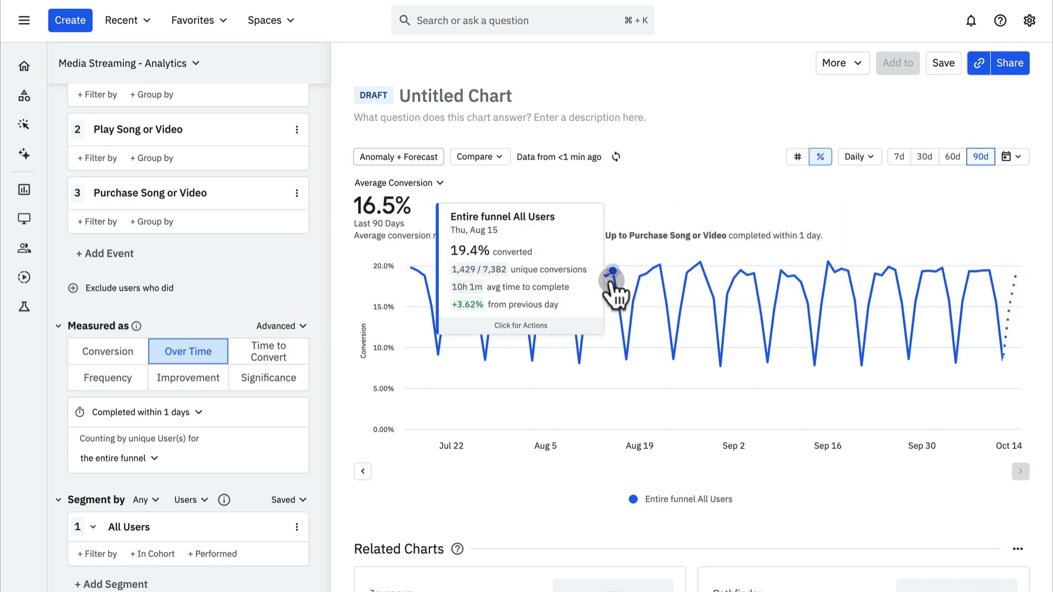
click(269, 365)
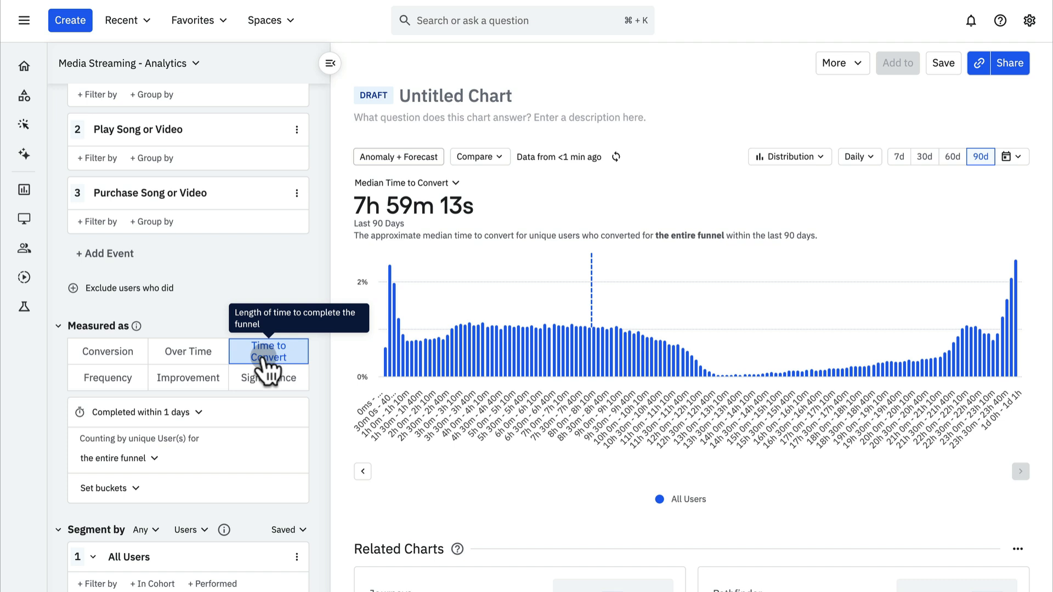
Step: Set the funnel's conversion window to 7 days and check the median marker in the time-to-convert distribution
click(184, 413)
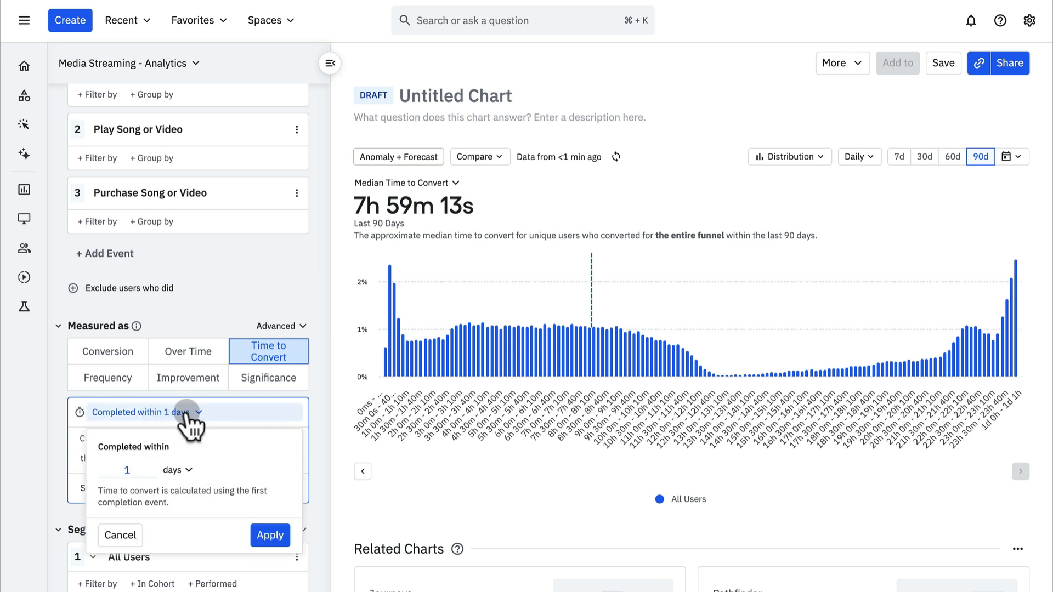
click(176, 470)
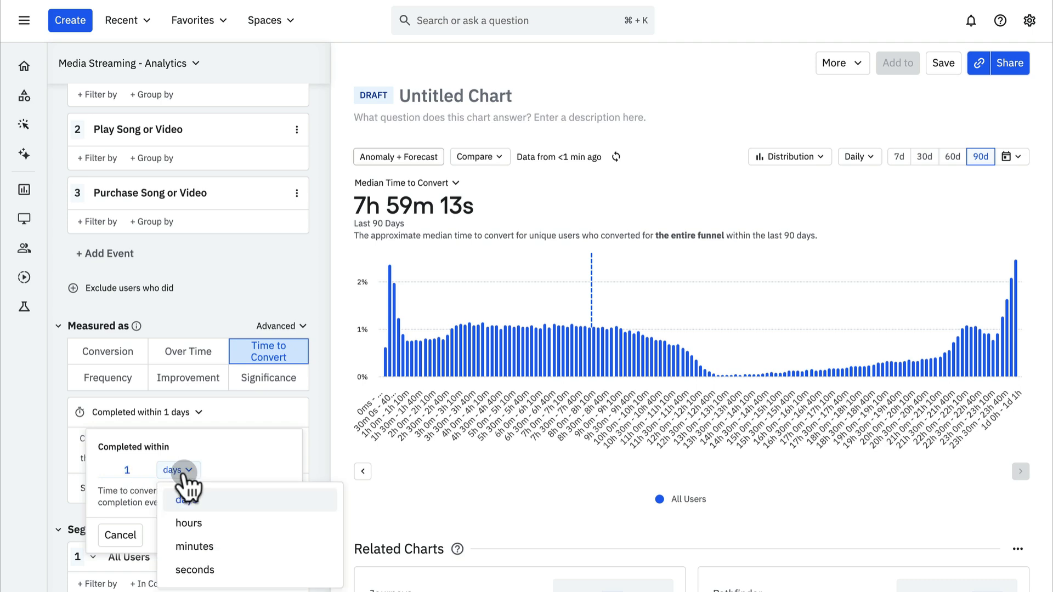
click(134, 470)
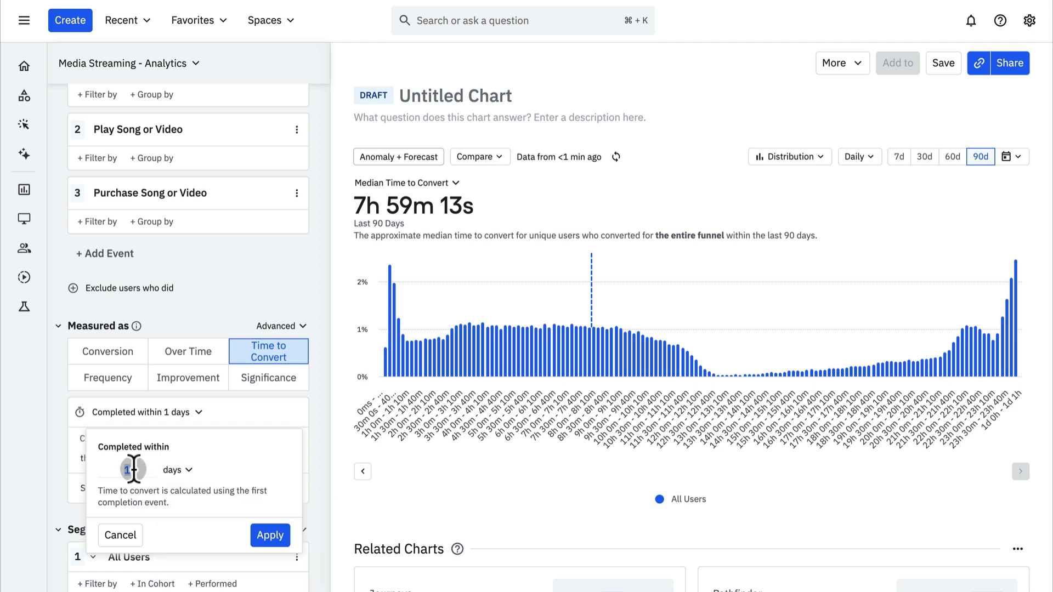
text(7)
click(277, 546)
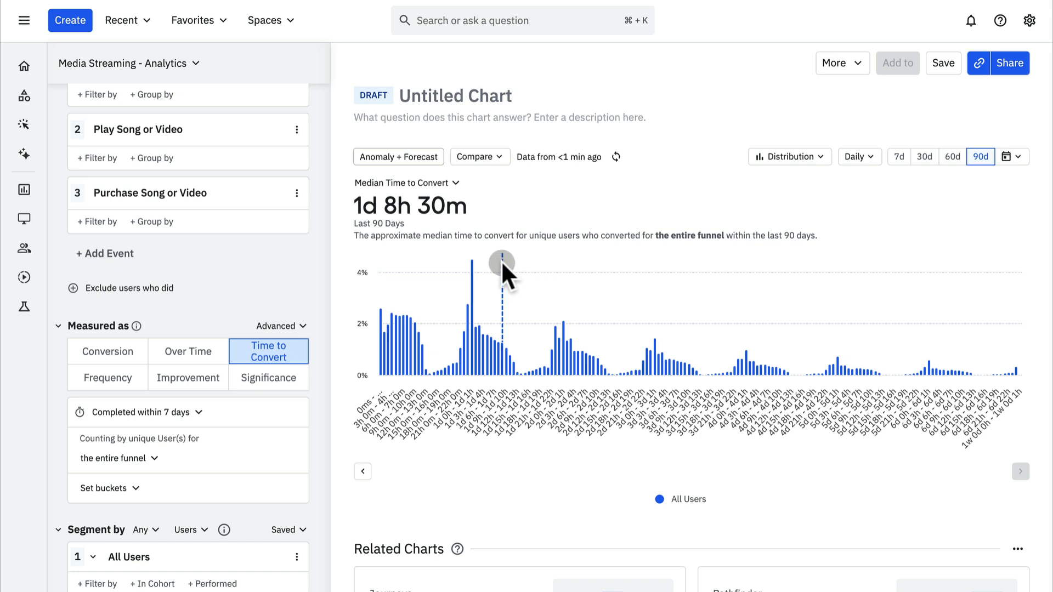
mouse_move(502, 255)
Step: Set the funnel's conversion window to 3 days
click(189, 414)
double_click(132, 472)
text(3)
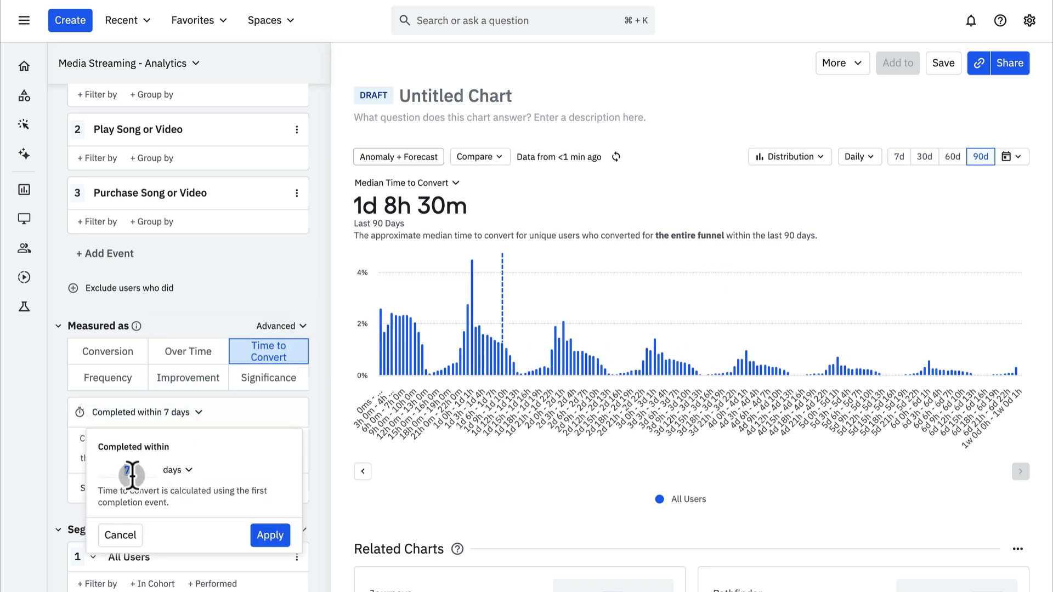
click(270, 535)
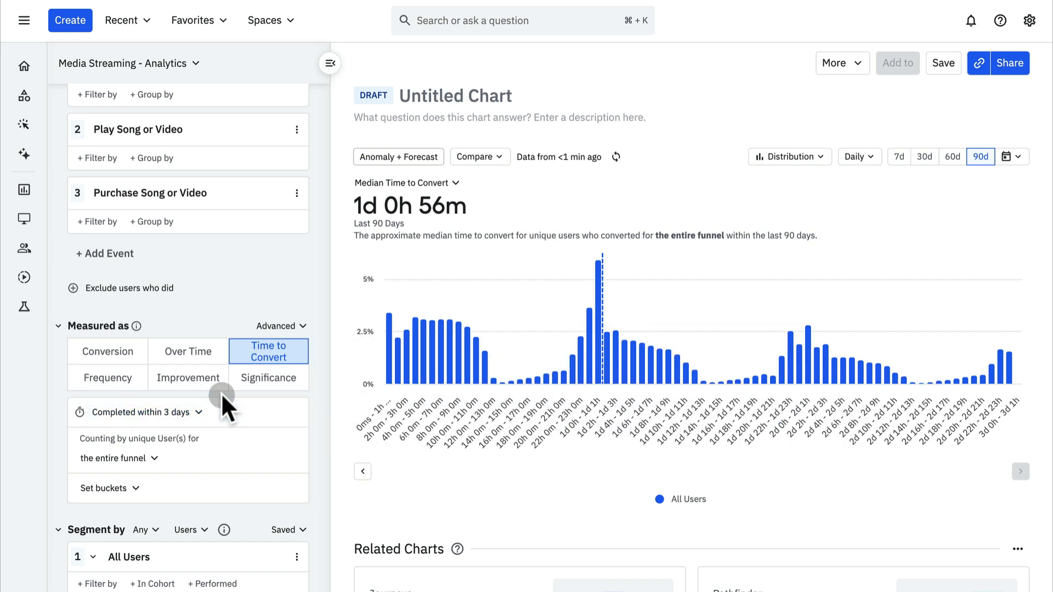
Step: Look over the funnel's segment settings and switch its measurement back to Conversion
scroll(217, 466, down, 3)
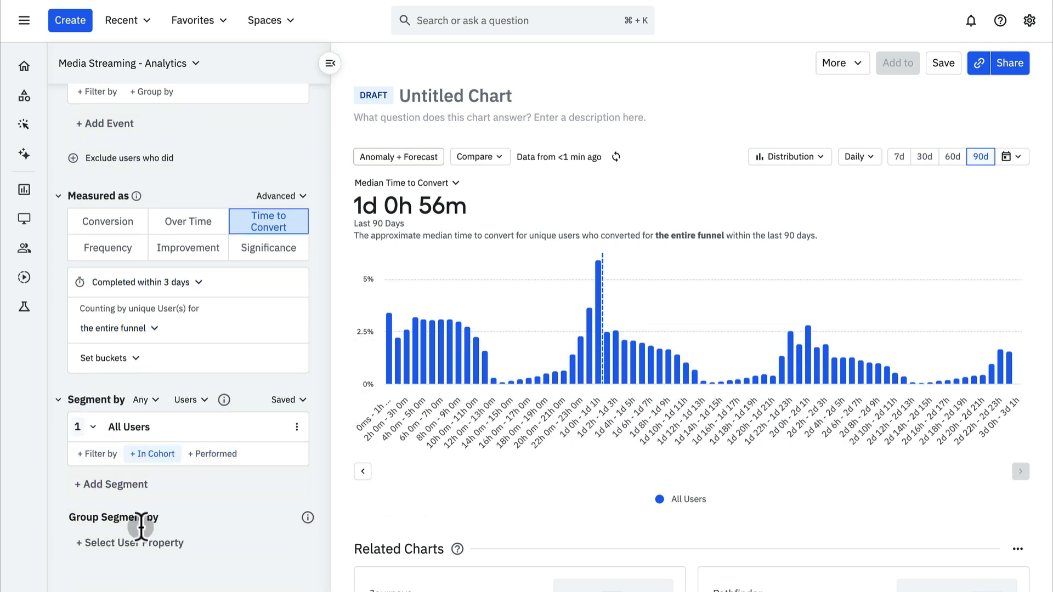
scroll(176, 552, up, 5)
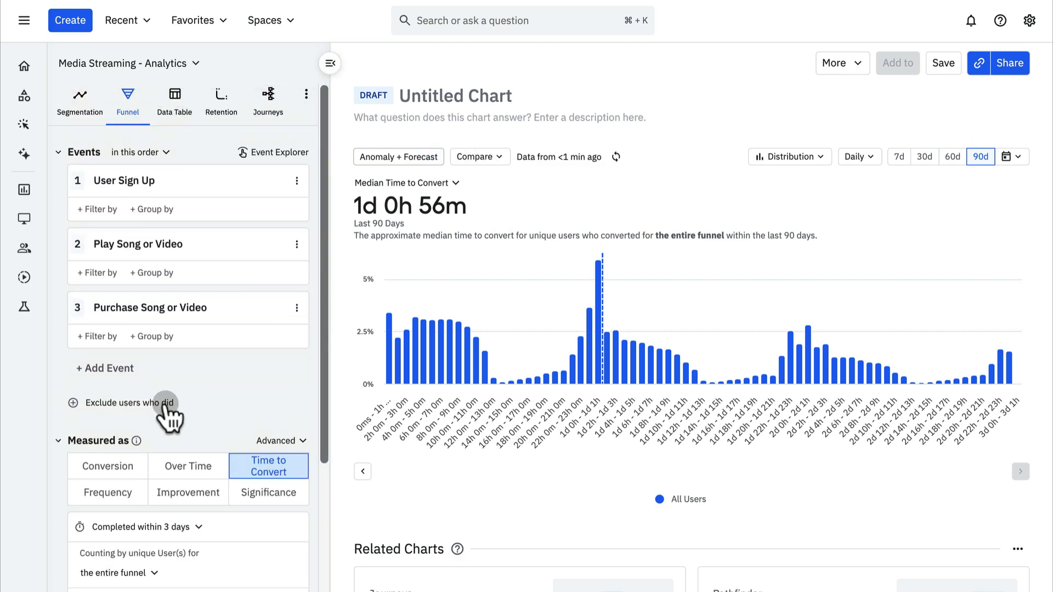
click(95, 475)
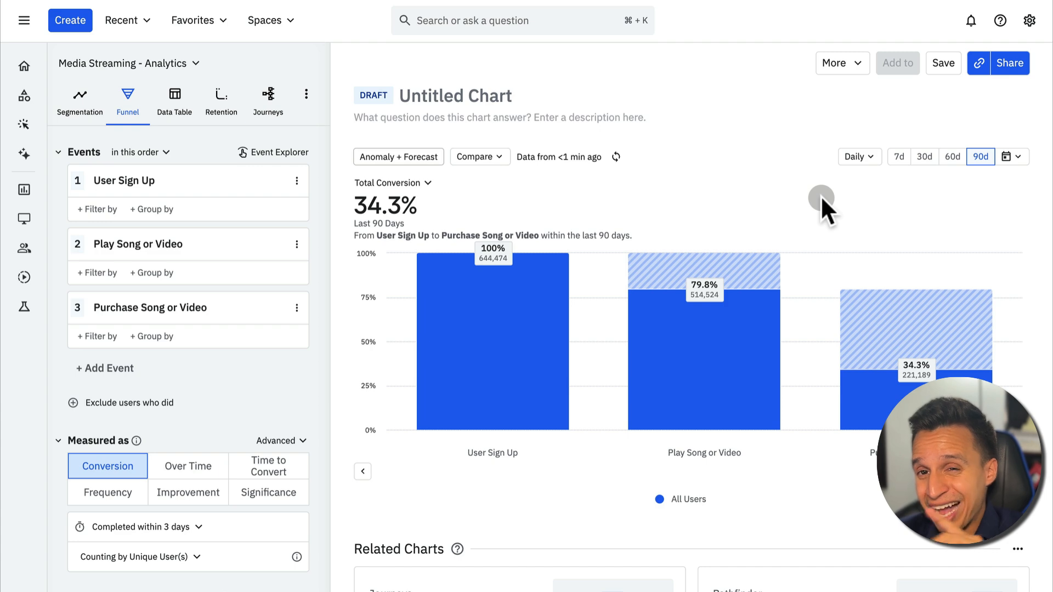
Step: Build a retention chart from User Sign Up with Play Song or Video as the return event
click(222, 98)
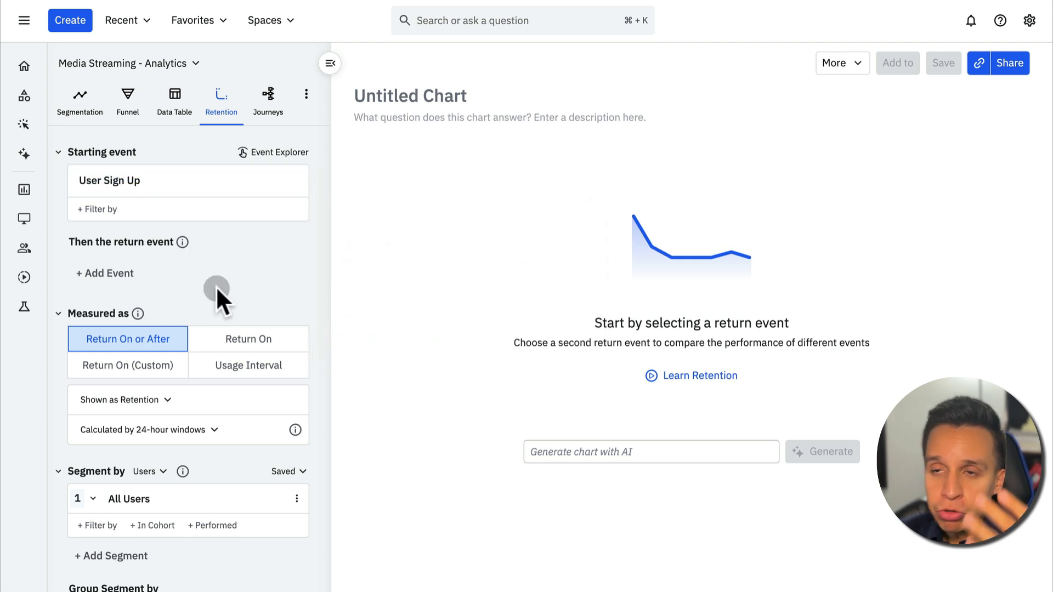
click(99, 274)
text(play)
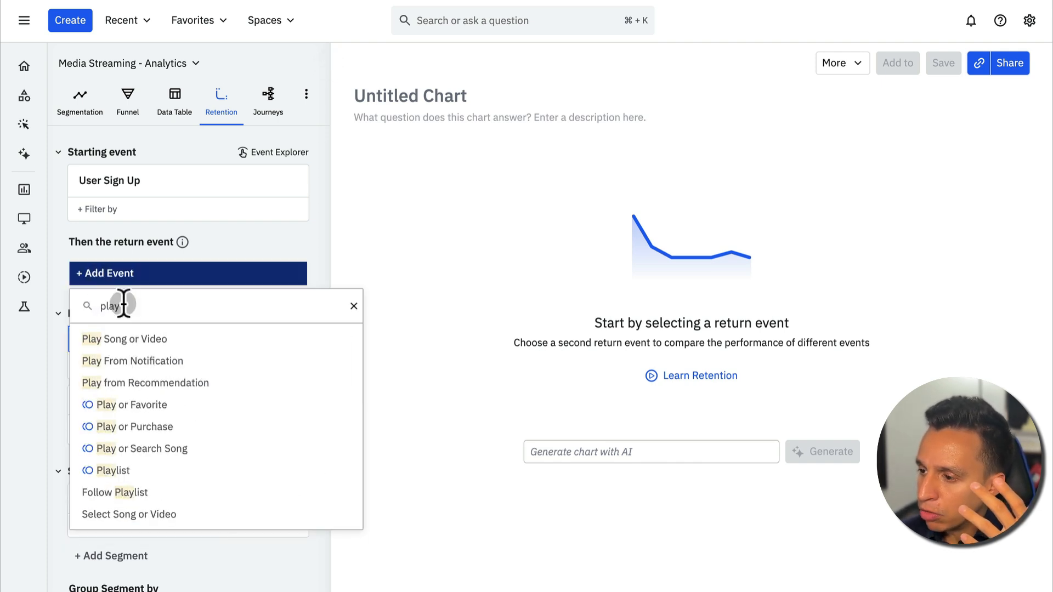
click(144, 339)
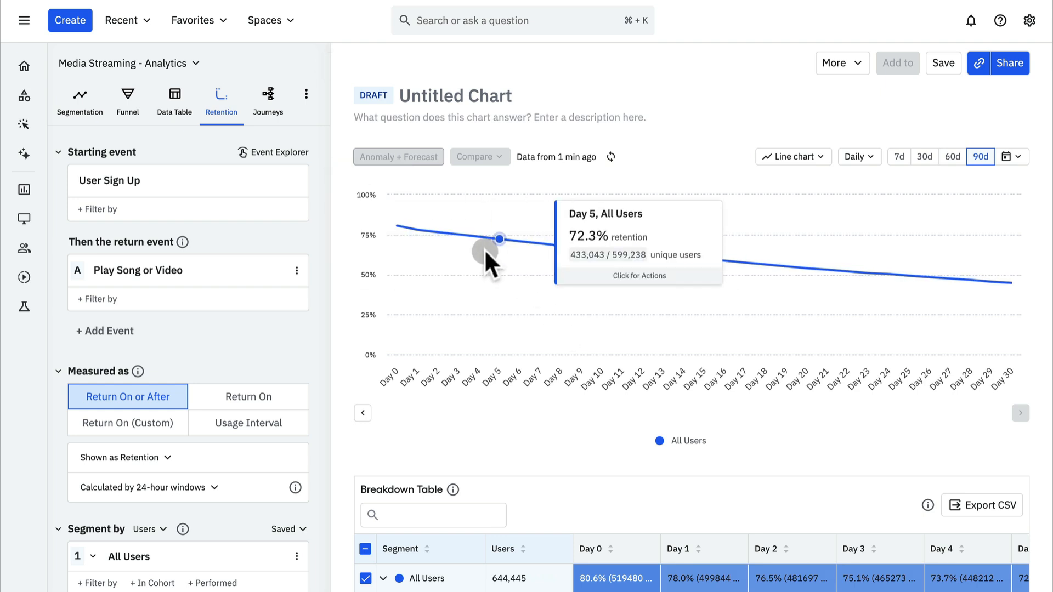
Step: Examine the retention curve from Day 0 to Day 30 and the breakdown table's daily sign-up cohorts
mouse_move(426, 271)
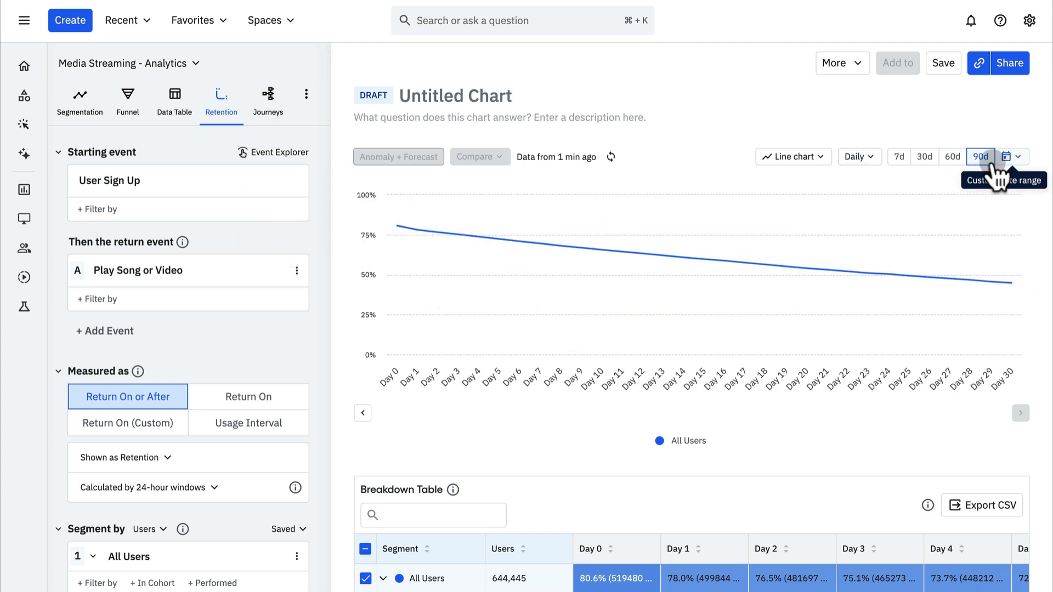
mouse_move(399, 235)
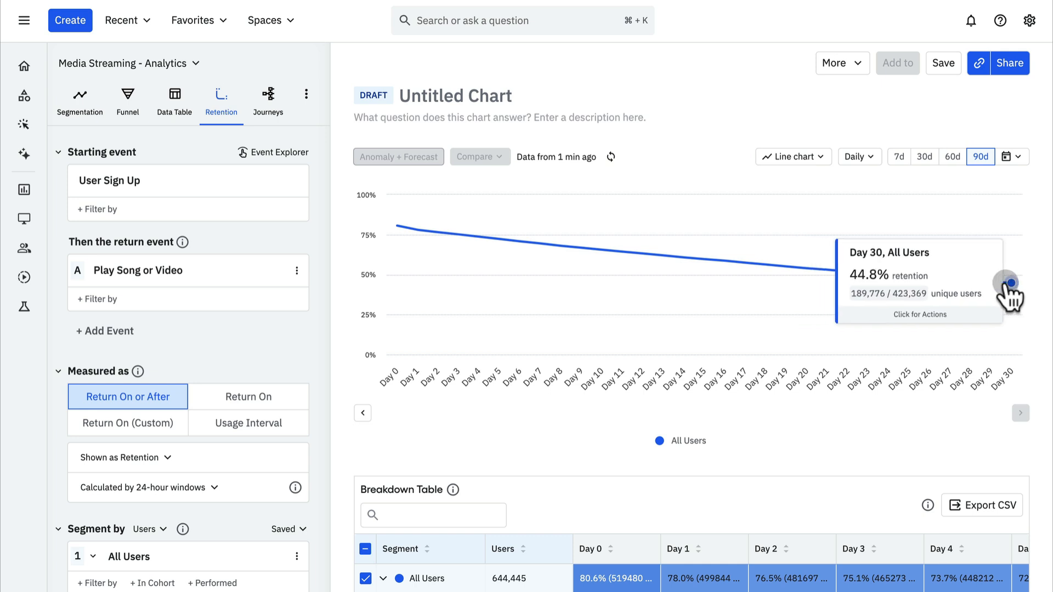
scroll(661, 430, down, 5)
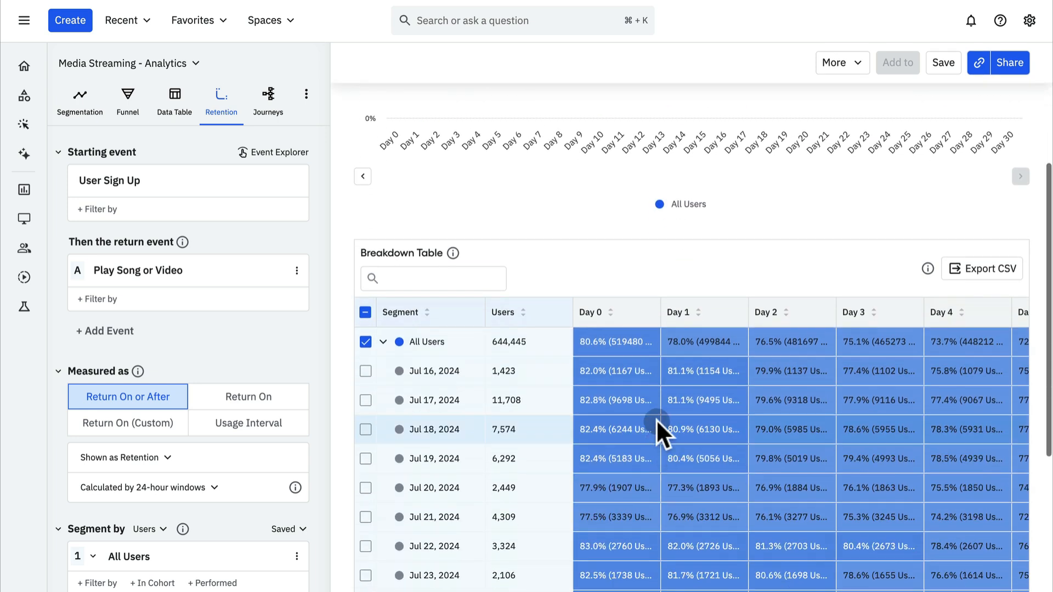
scroll(549, 415, down, 4)
scroll(548, 415, up, 4)
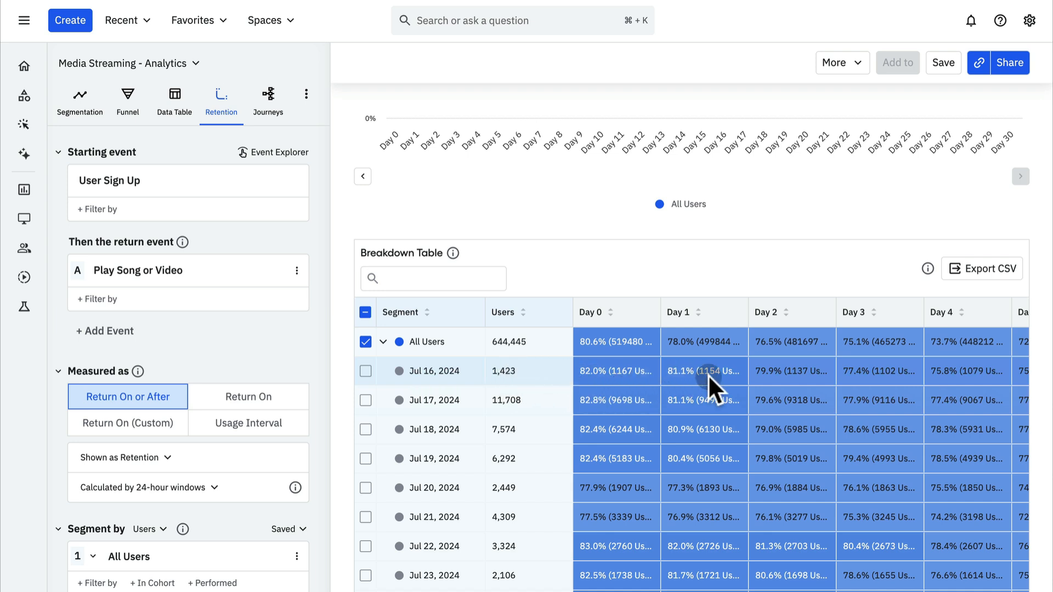
scroll(709, 374, right, 10)
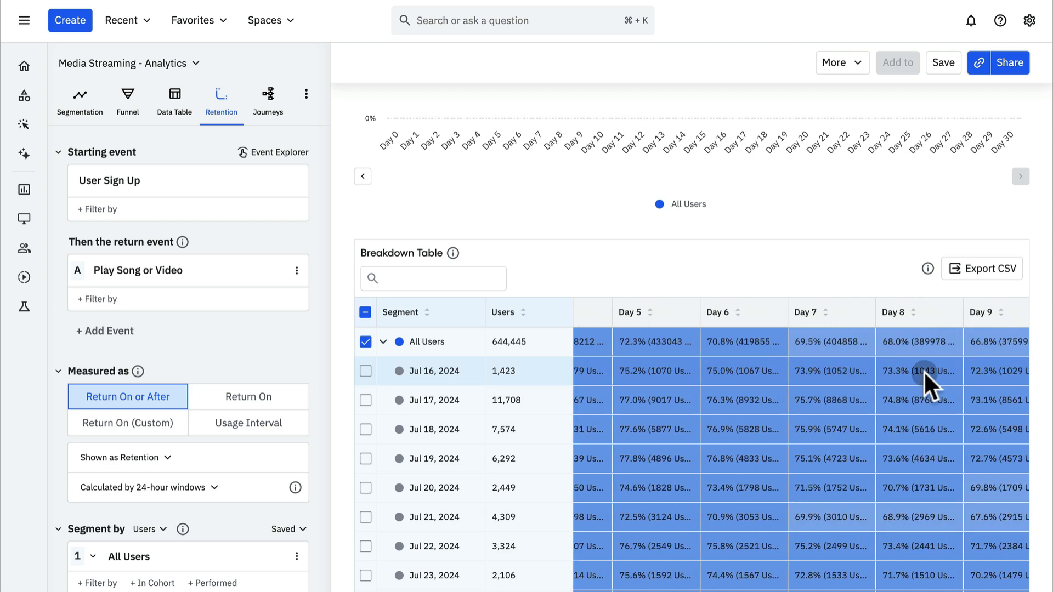
scroll(924, 371, right, 10)
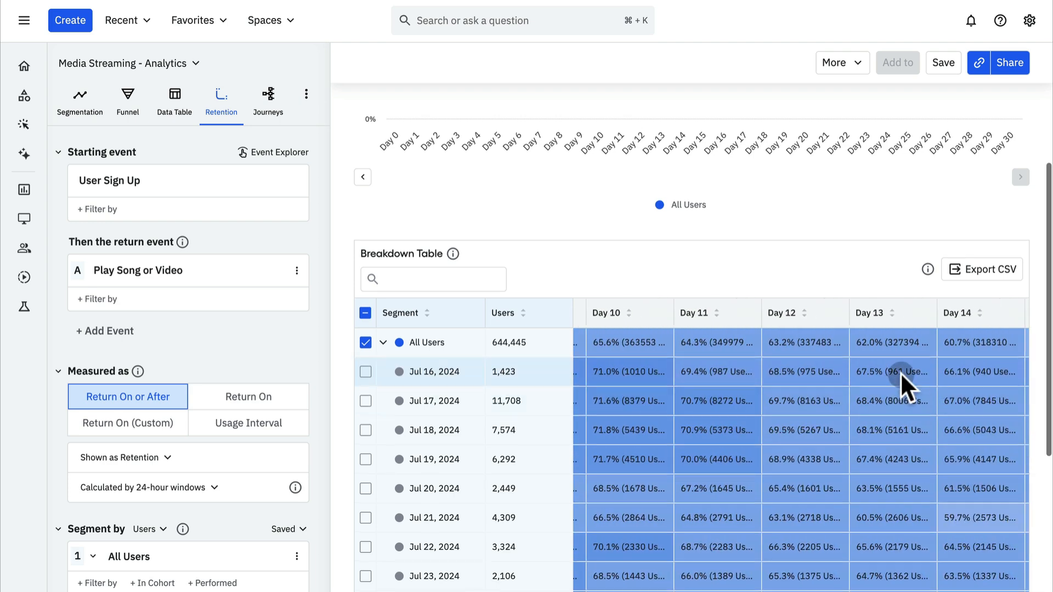
scroll(900, 373, up, 5)
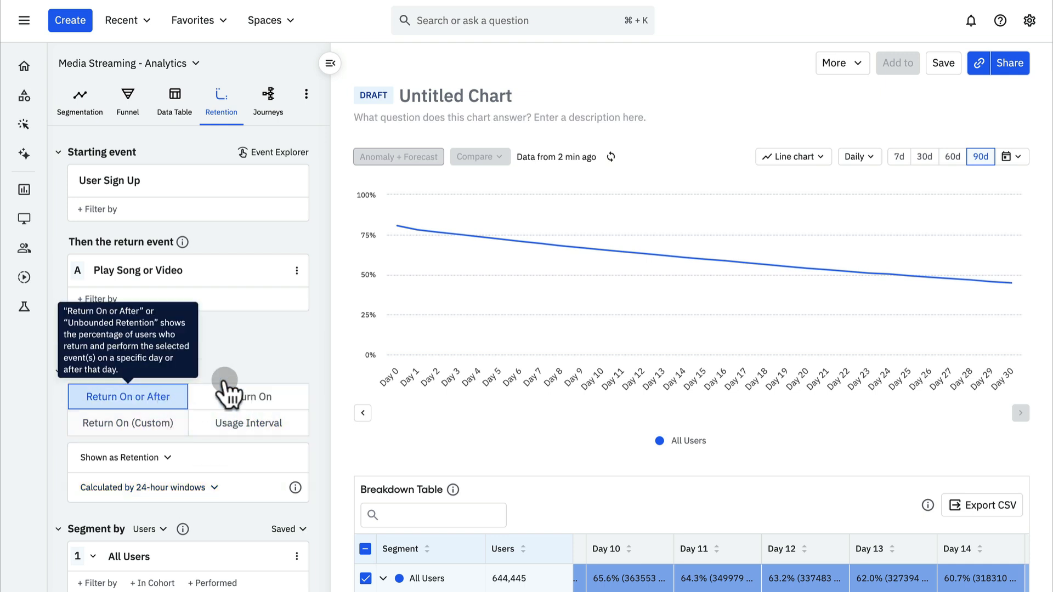
Step: Examine the retention chart's measurement, display and time-window options and its segment settings
scroll(219, 497, down, 1)
click(153, 436)
click(149, 456)
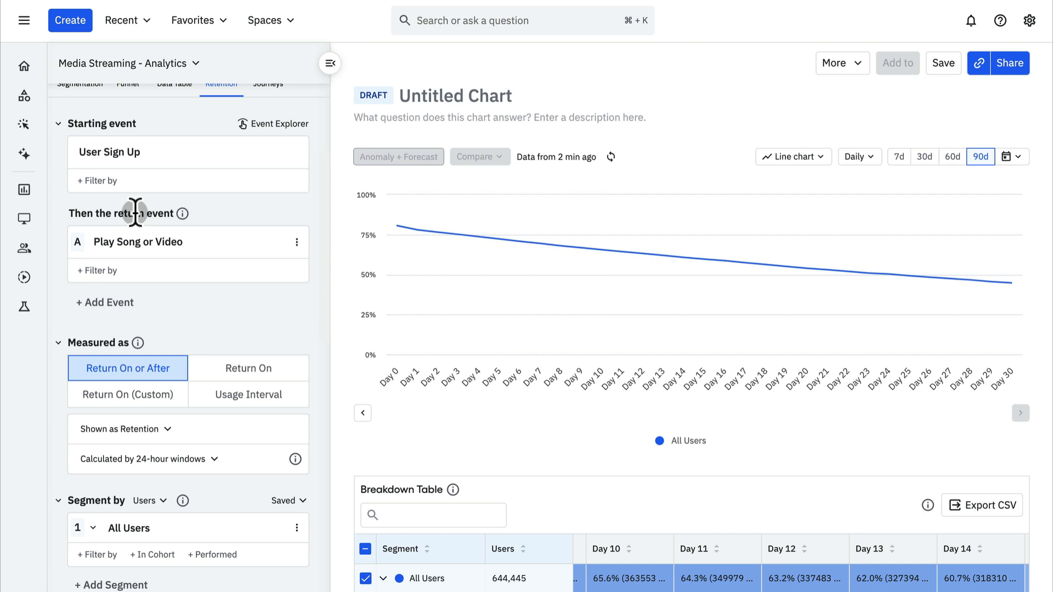
scroll(136, 213, down, 3)
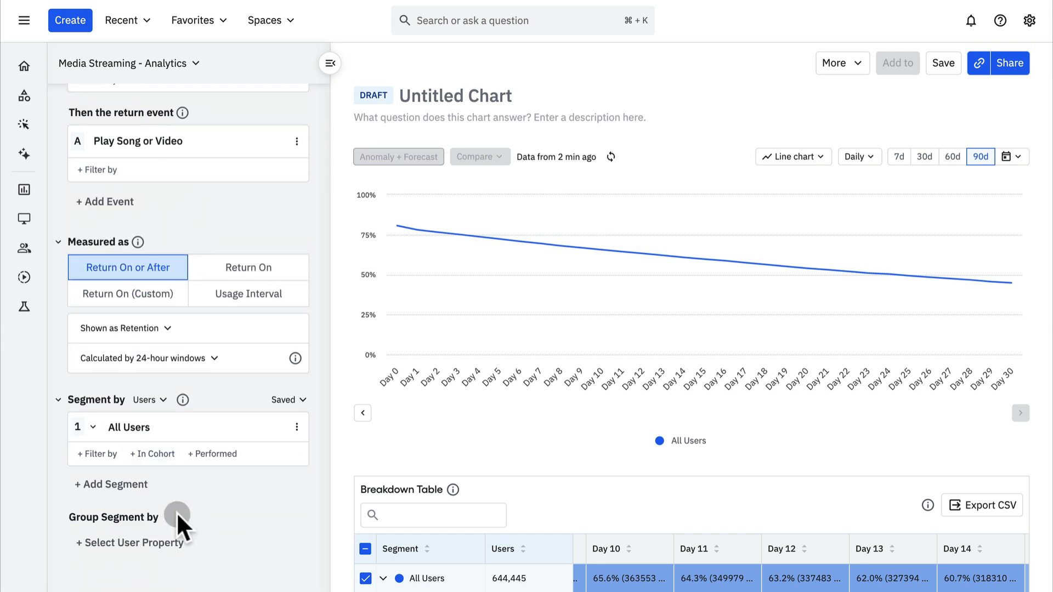
Step: Start a Journeys chart in the Pathfinder view with User Sign Up as the starting event
scroll(177, 515, up, 4)
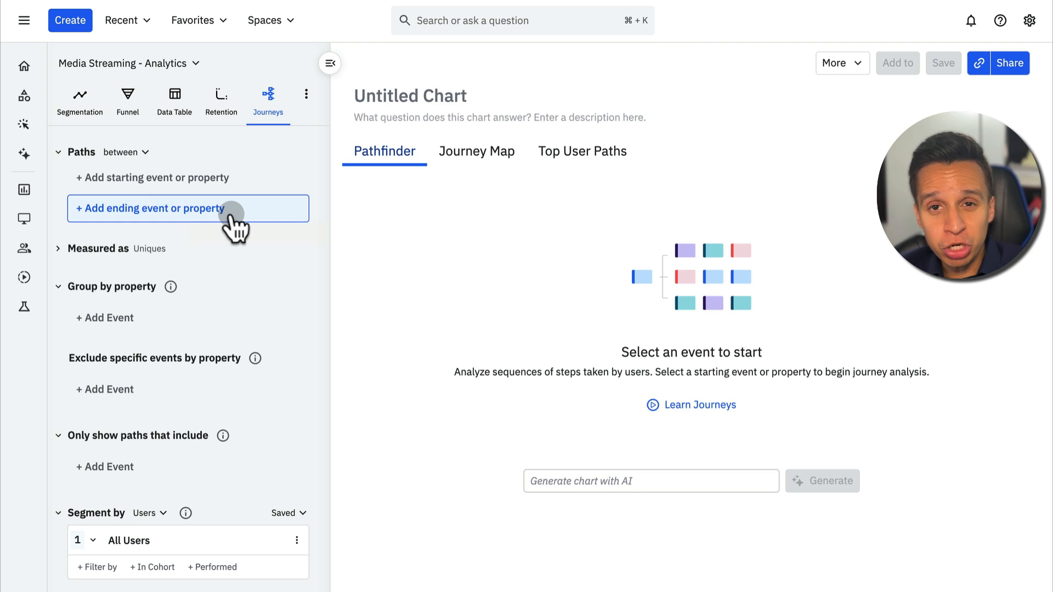
click(204, 183)
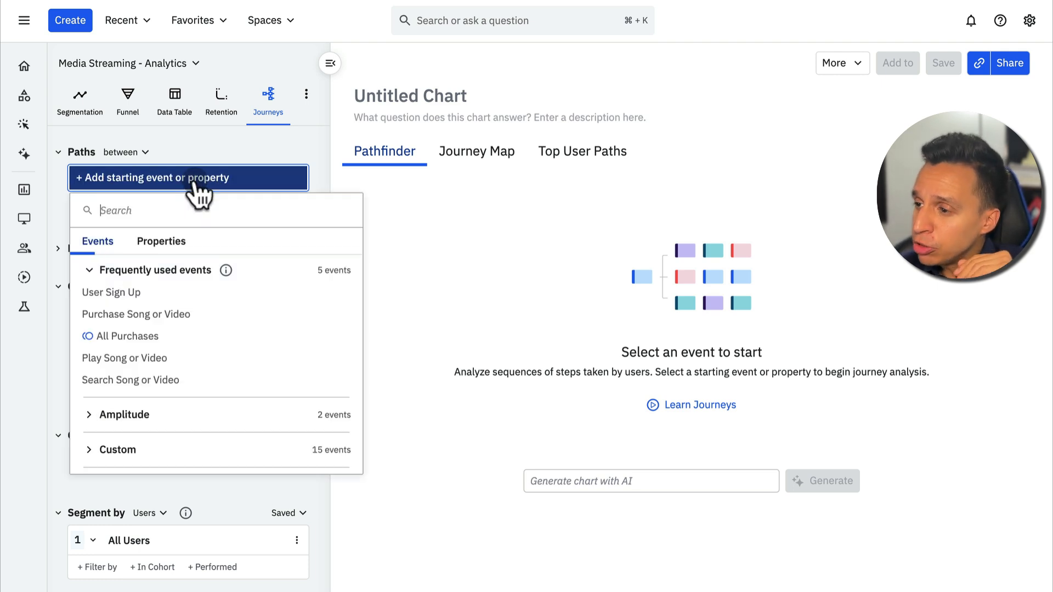
text(user)
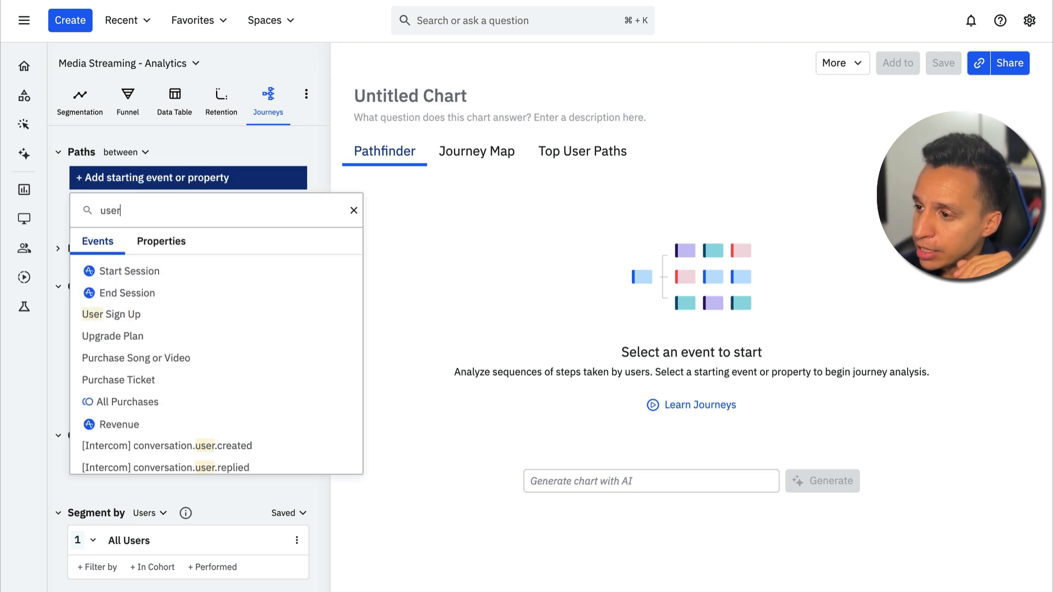
click(207, 271)
Step: Expand the Pathfinder path from Welcome through the repeated User Sign Up and Welcome events to reveal its following steps
click(880, 284)
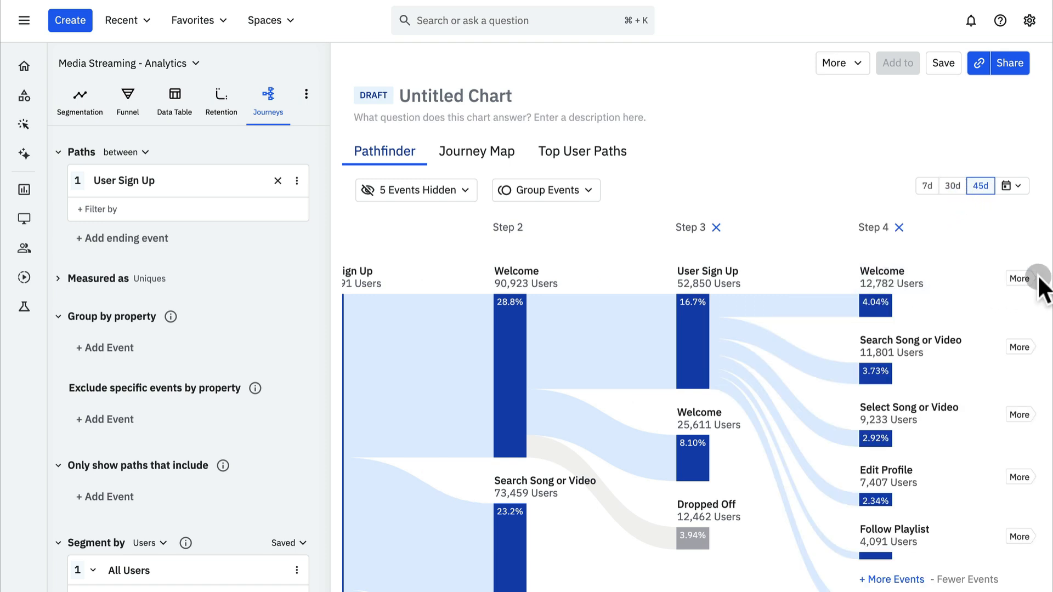
click(1034, 281)
click(1019, 278)
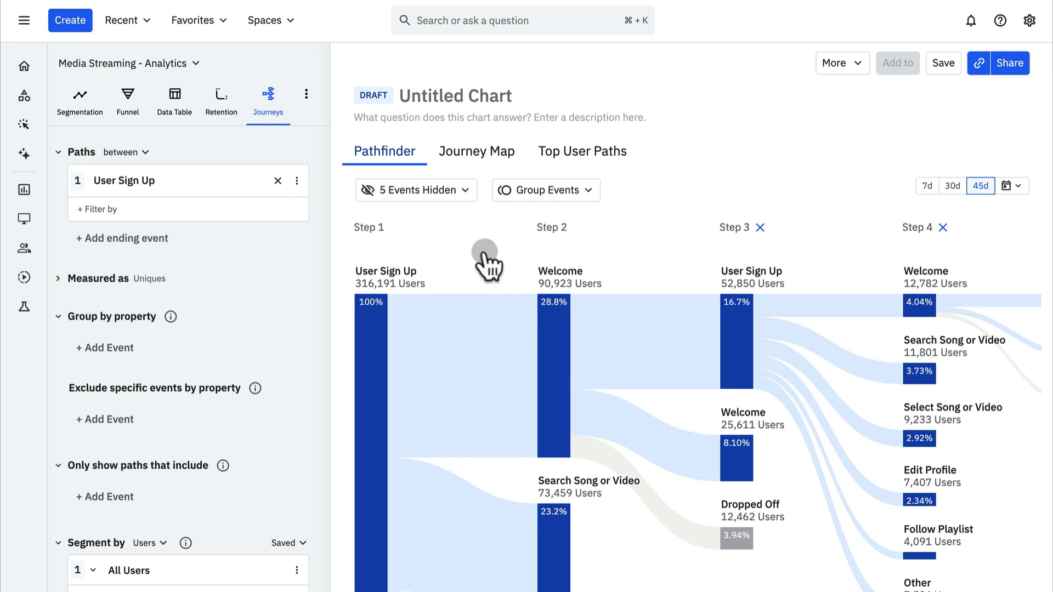
Step: Add the Welcome event to the noisy events excluded from the journey
click(409, 193)
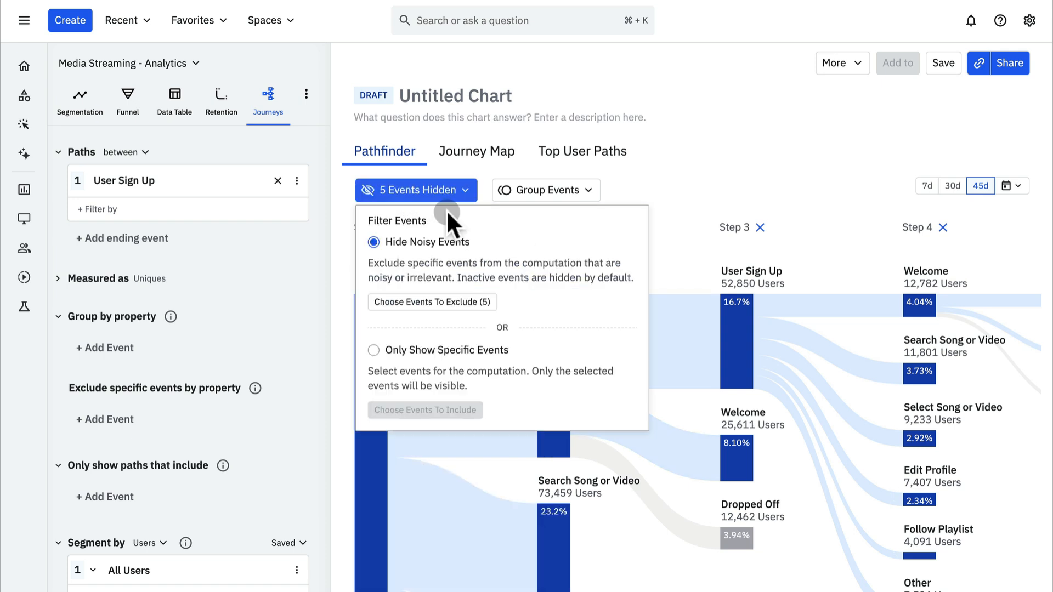
click(446, 307)
click(416, 223)
text(el)
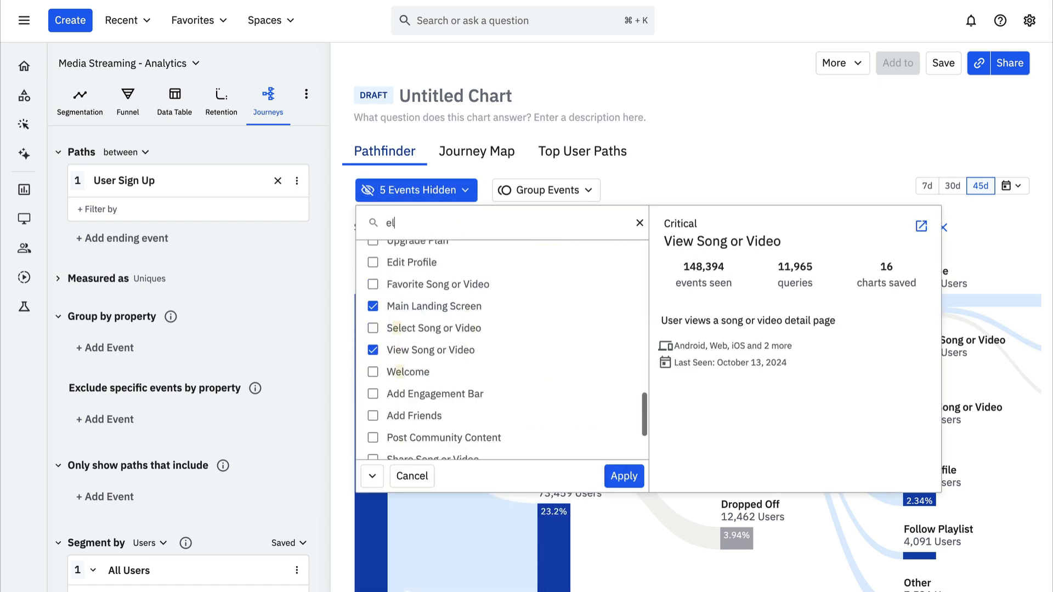
key(BackSpace)
key(BackSpace)
text(wel)
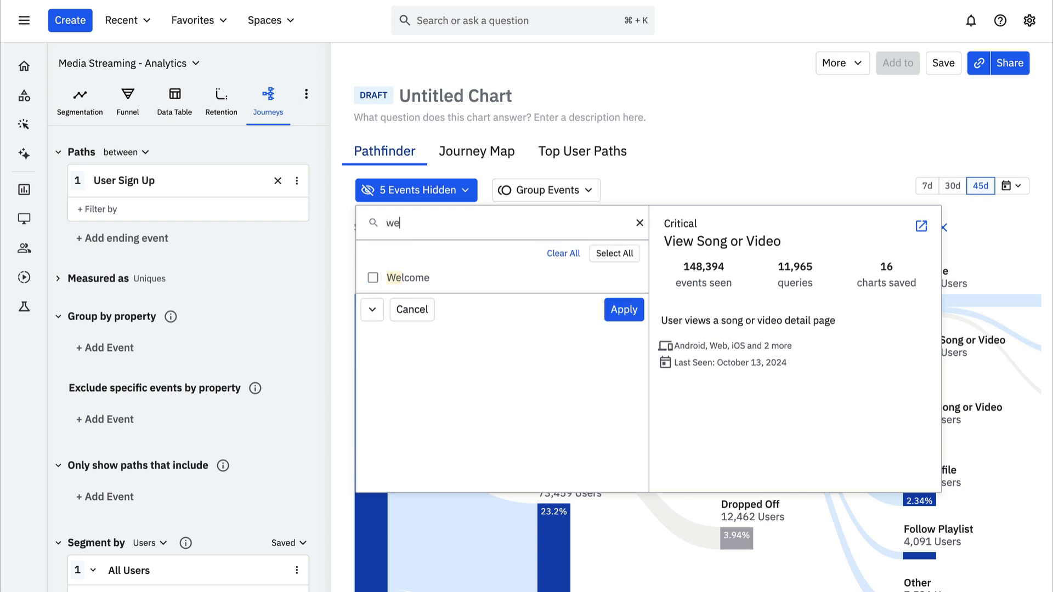
click(400, 278)
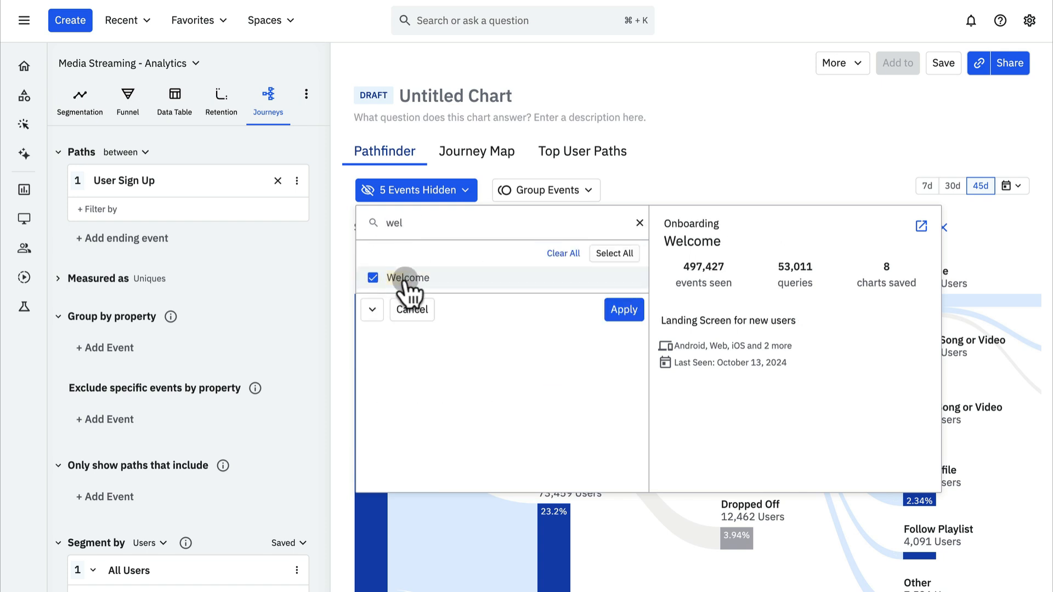
click(624, 310)
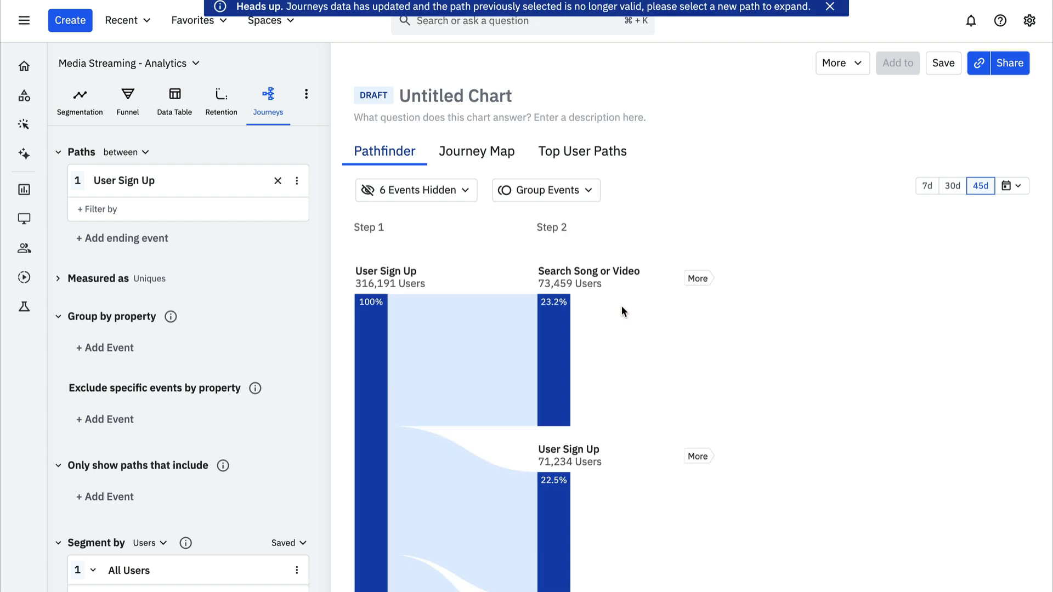
Step: Expand the Pathfinder path through Search Song or Video, Select Song or Video and Play Song or Video to step 5
click(697, 278)
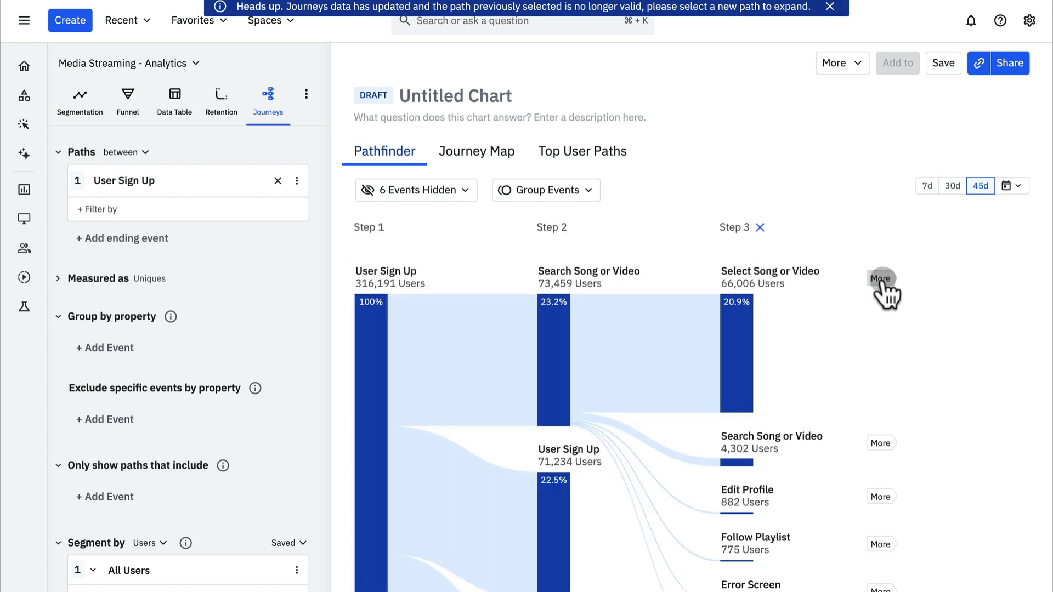
click(881, 278)
click(1012, 276)
scroll(732, 455, left, 3)
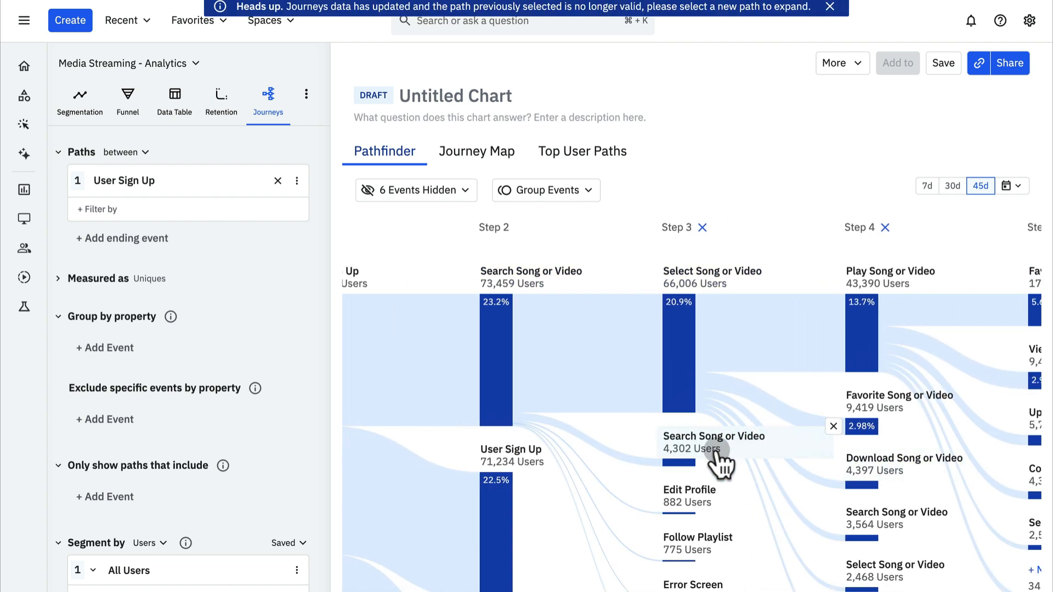
scroll(438, 499, left, 2)
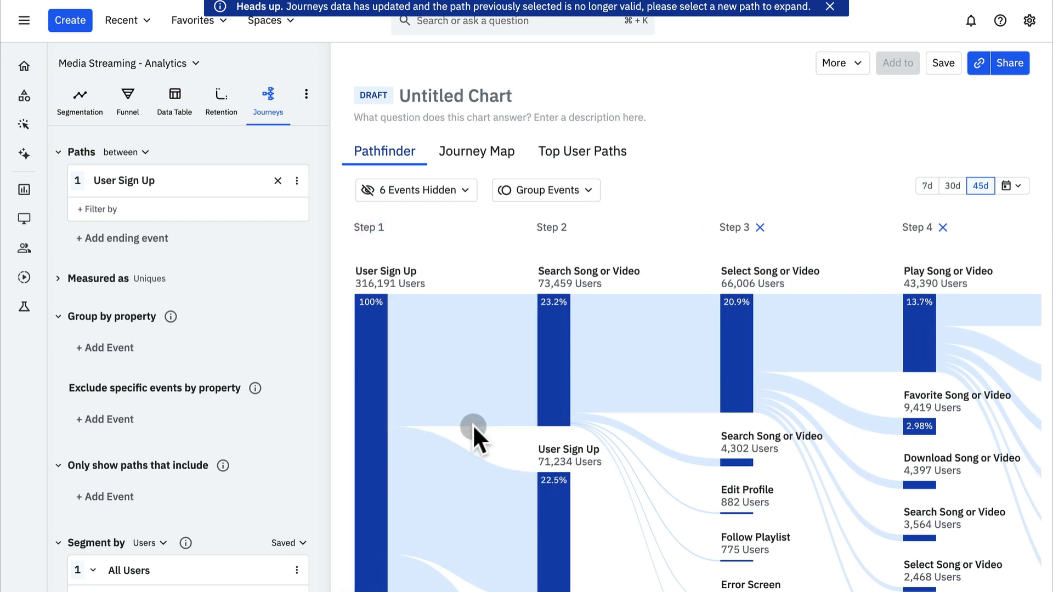
Step: Examine the Pathfinder's Step 2 branches after sign-up, including the details of the repeated User Sign Up event
scroll(472, 423, down, 1)
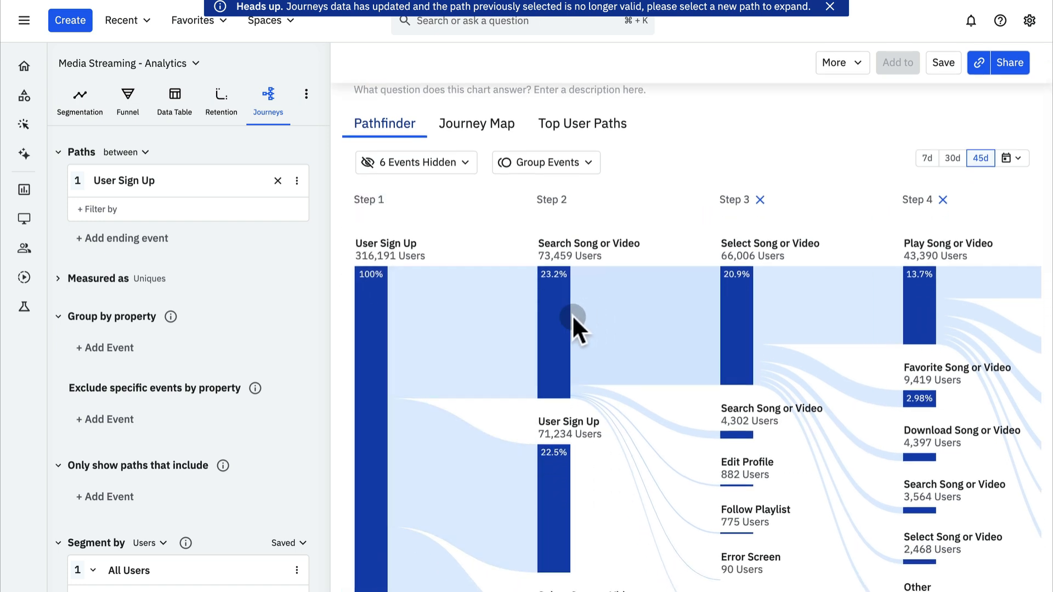
scroll(576, 482, down, 3)
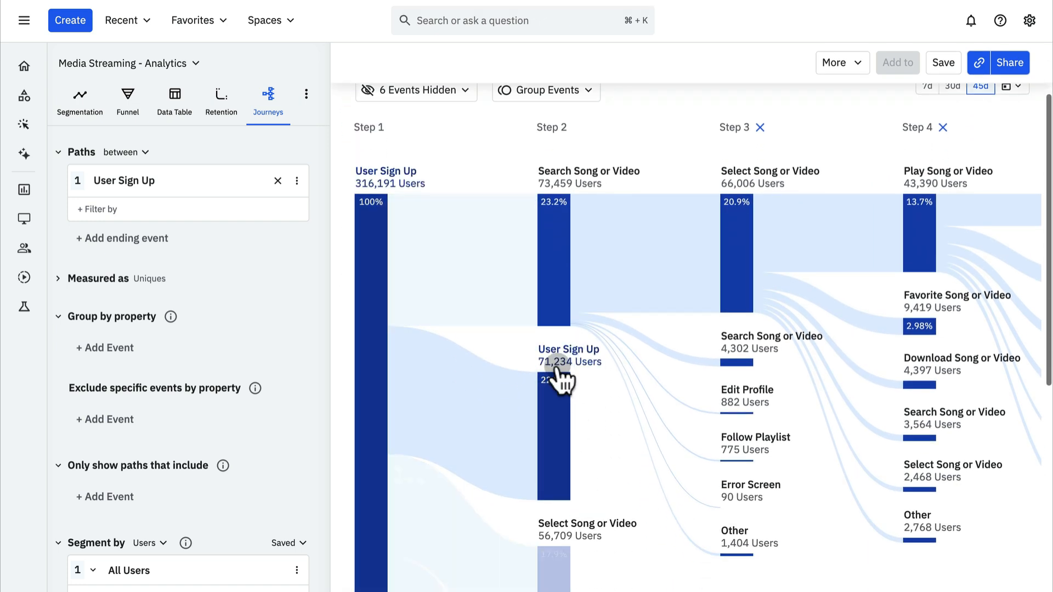
click(553, 363)
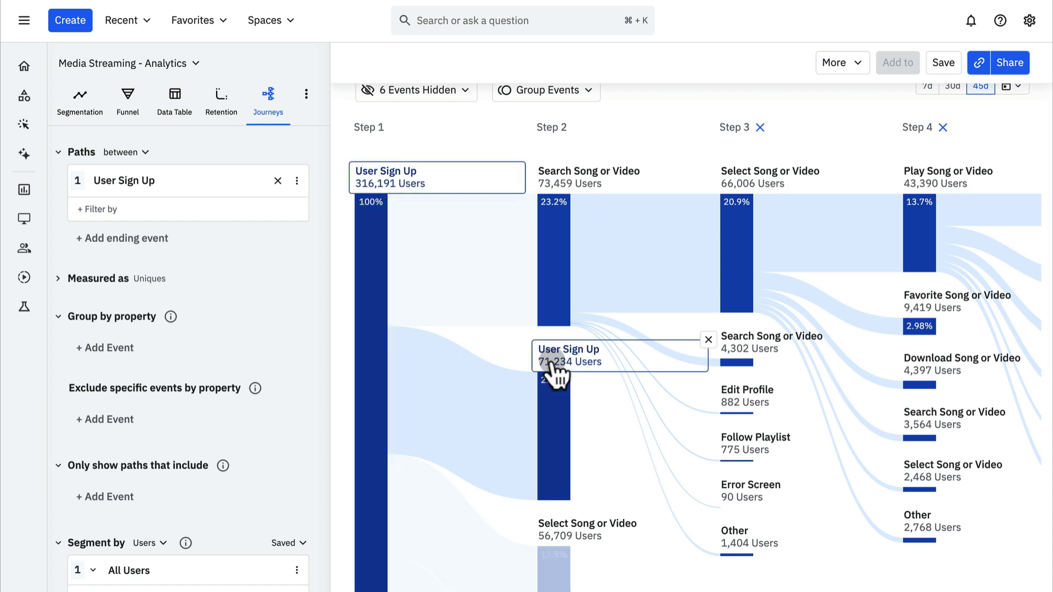
scroll(558, 369, down, 4)
click(623, 482)
scroll(583, 416, down, 3)
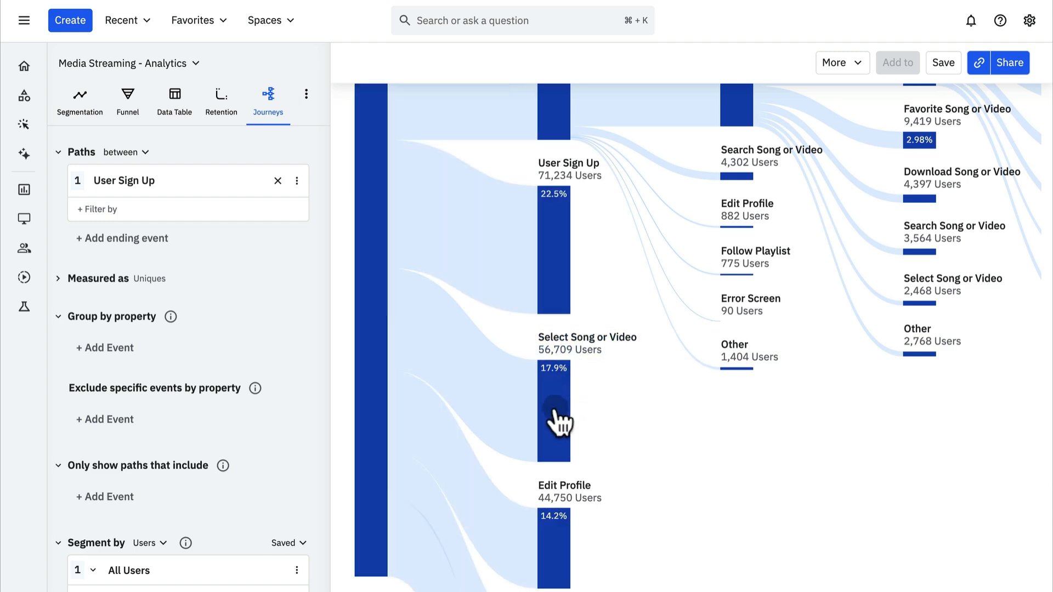
scroll(557, 562, down, 3)
scroll(562, 554, up, 10)
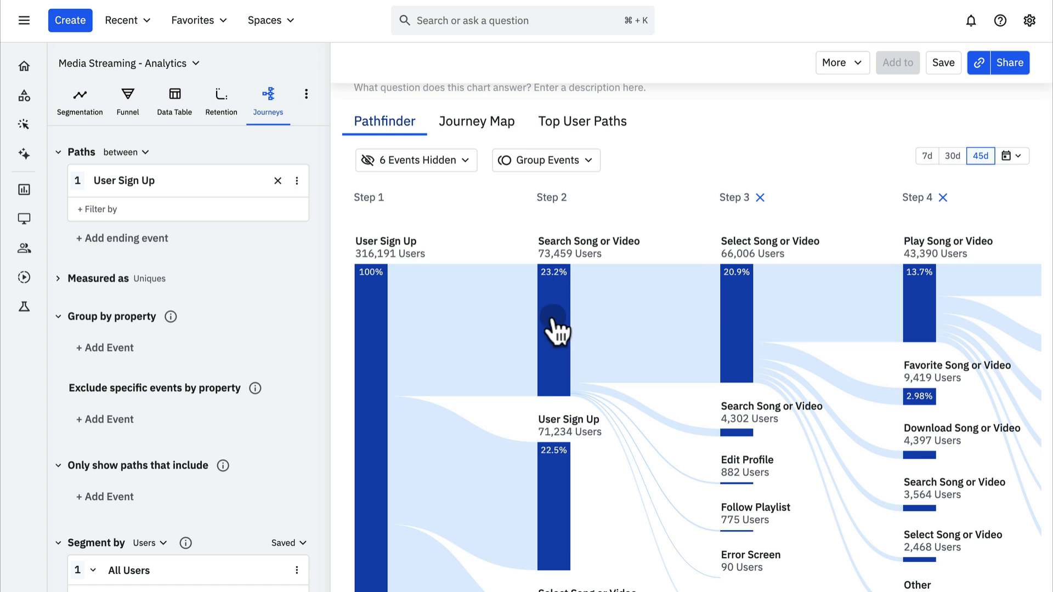
Step: Inspect the details and available actions for Search Song or Video in Step 2 and look along the path's subsequent steps
click(605, 246)
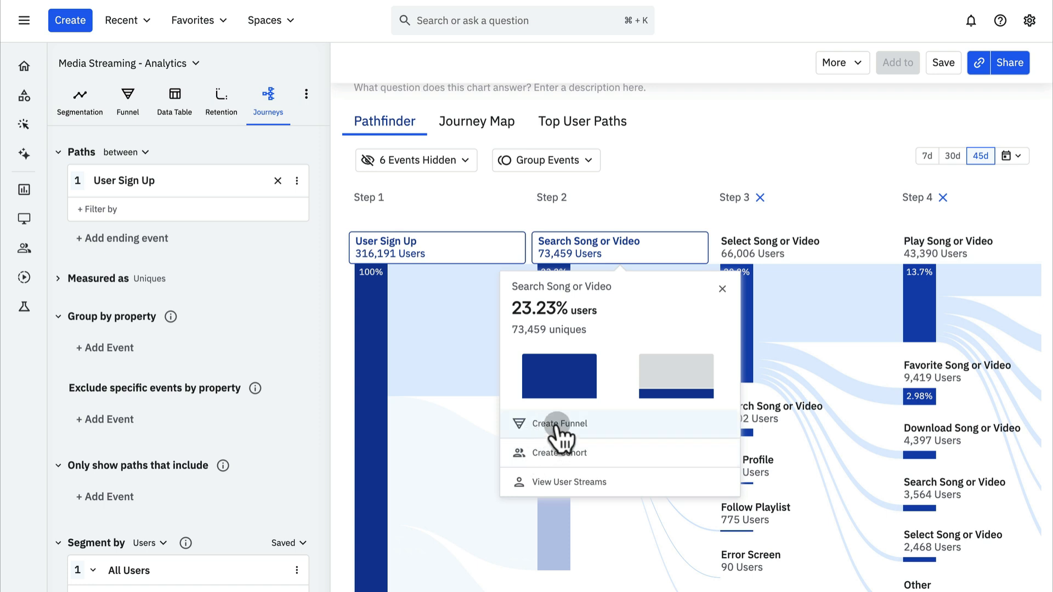
click(722, 289)
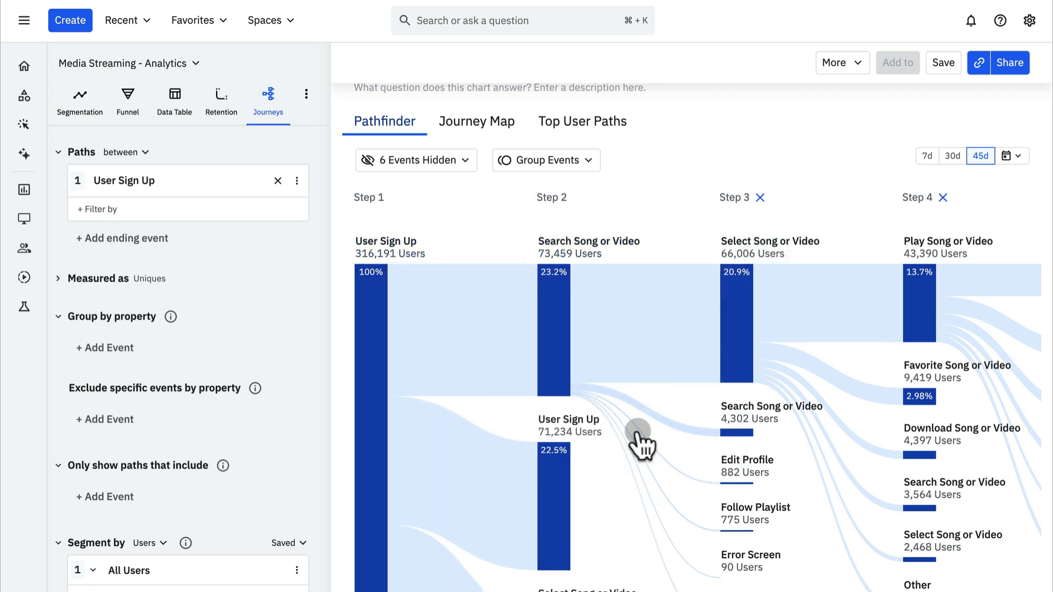
scroll(637, 434, right, 3)
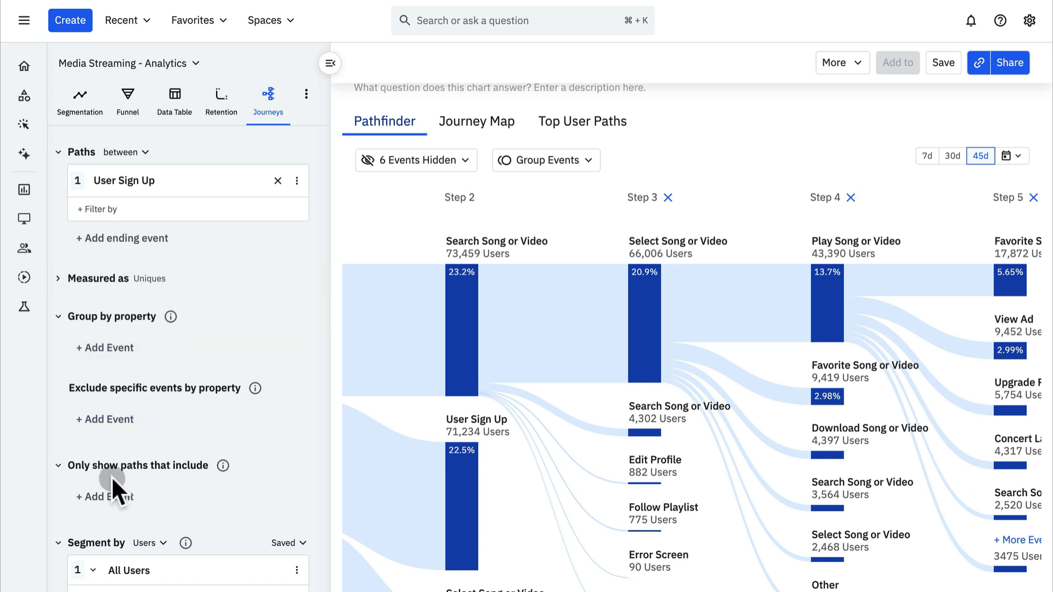
scroll(612, 422, left, 3)
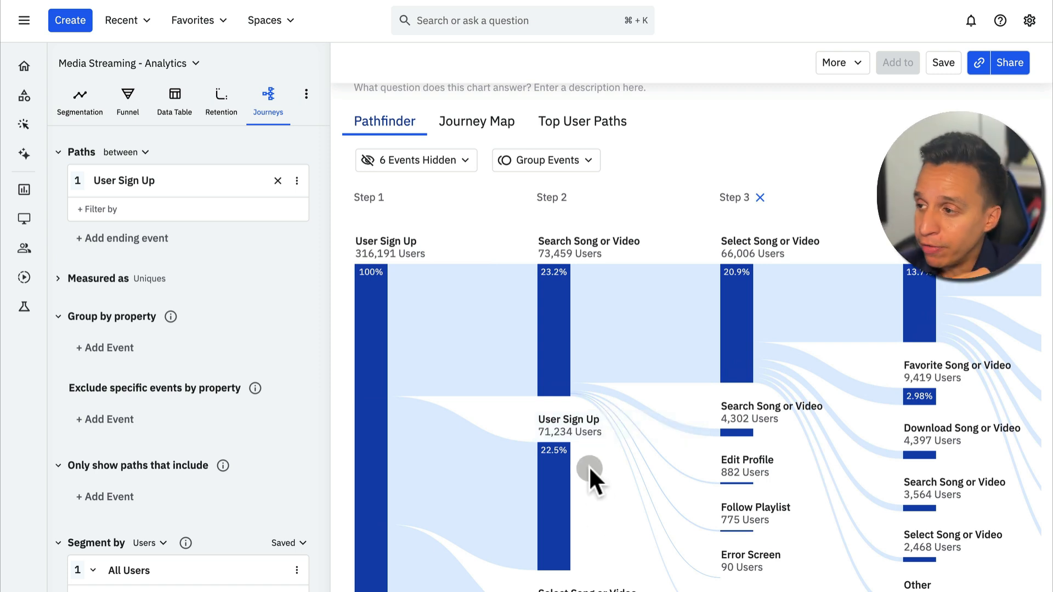
Step: Compare the Journey Map and Top User Paths views of the sign-up journey
click(494, 125)
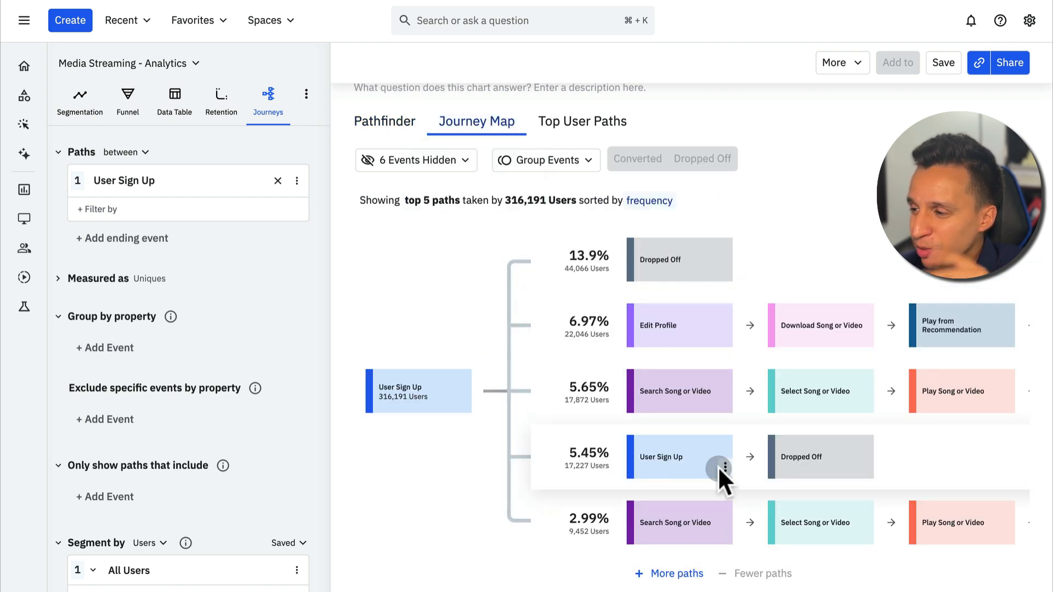
click(611, 121)
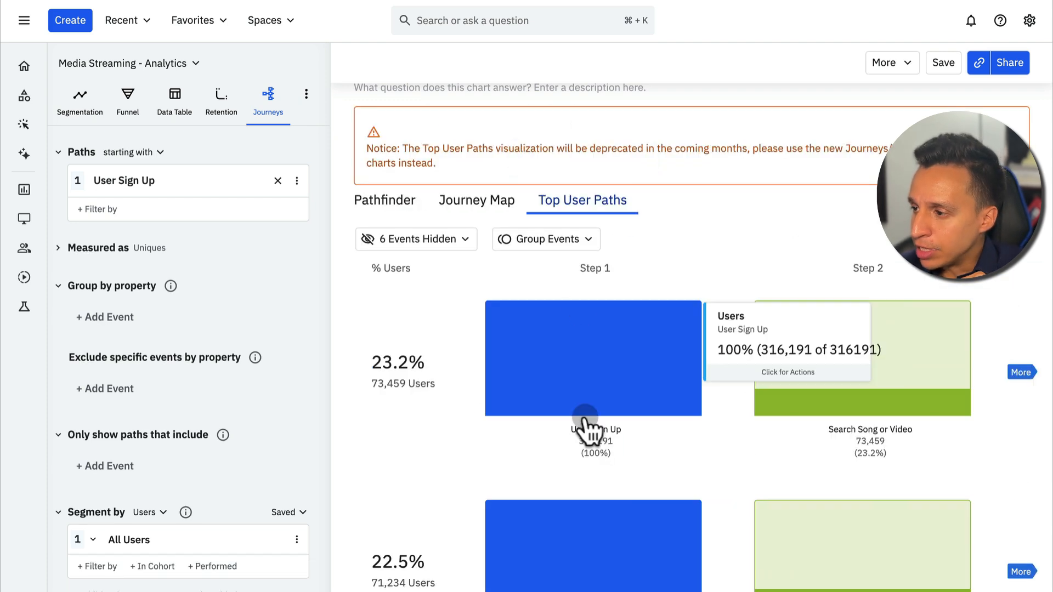
scroll(628, 346, down, 5)
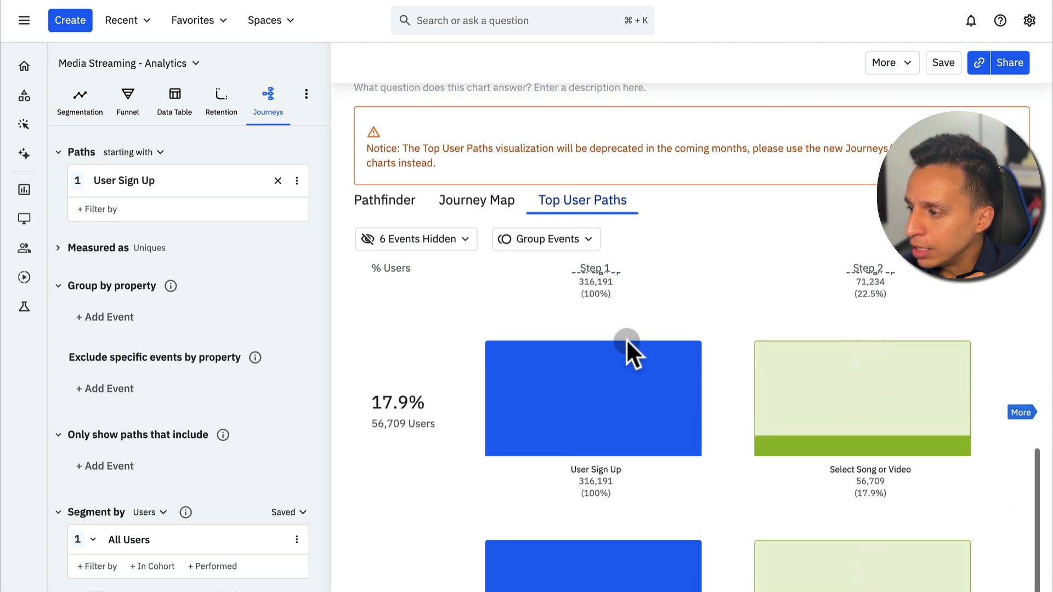
scroll(626, 338, up, 5)
scroll(548, 247, up, 2)
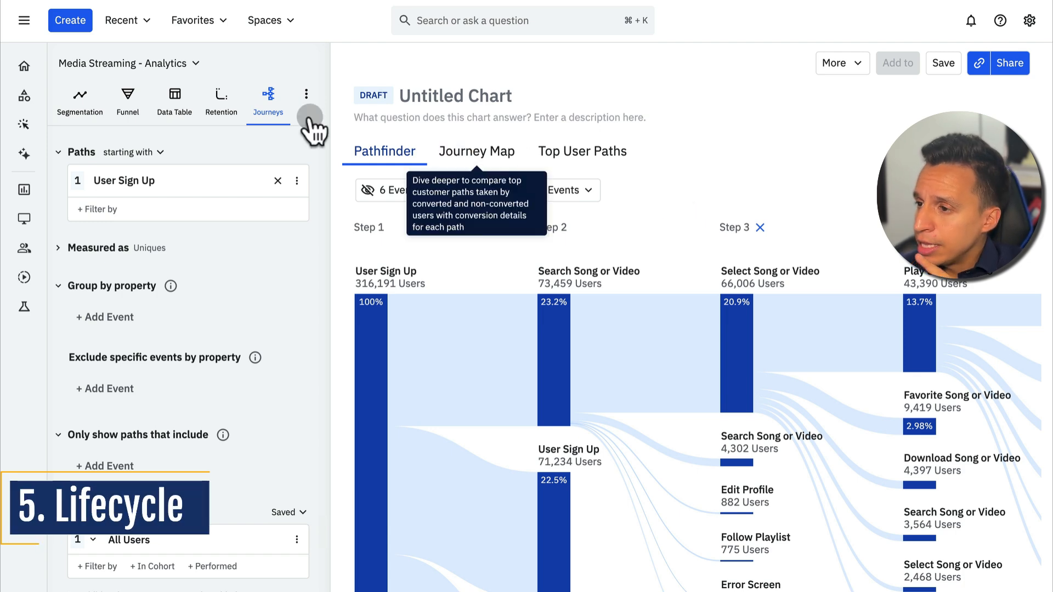
Step: Create a new Lifecycle chart from the additional chart types
click(58, 27)
mouse_move(148, 73)
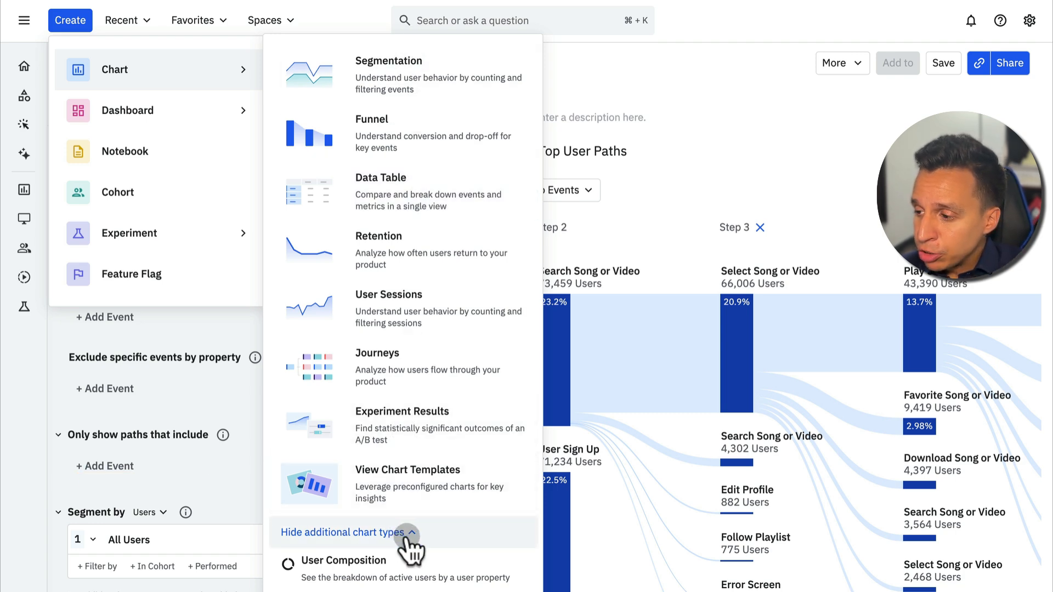
scroll(403, 546, down, 4)
scroll(369, 516, down, 2)
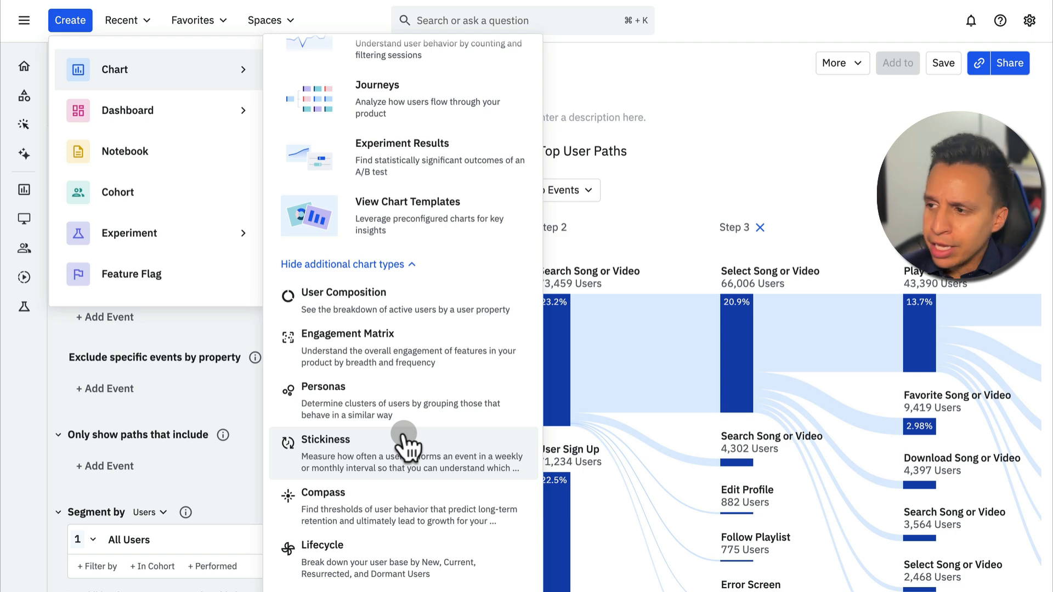
scroll(409, 494, down, 1)
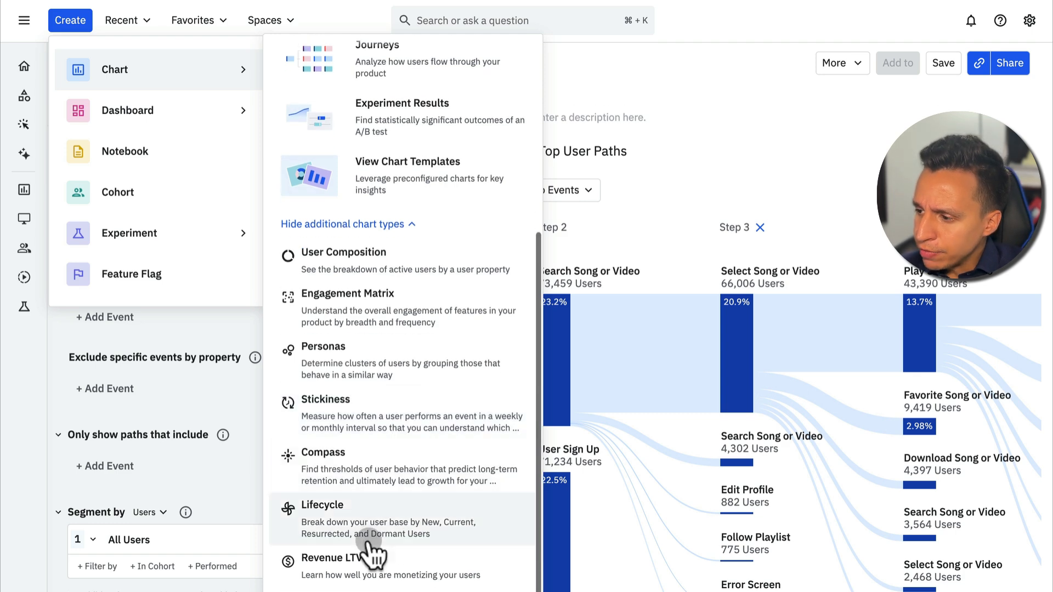
click(407, 542)
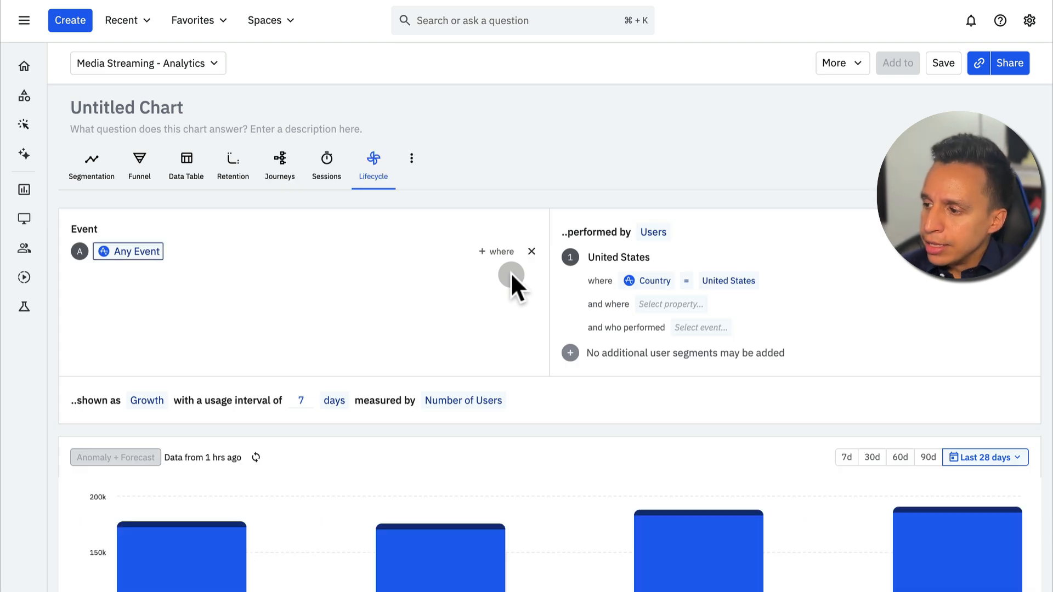
Step: Review the lifecycle chart's new, current, resurrected and dormant users, and set its event to Play Song or Video
scroll(511, 274, down, 3)
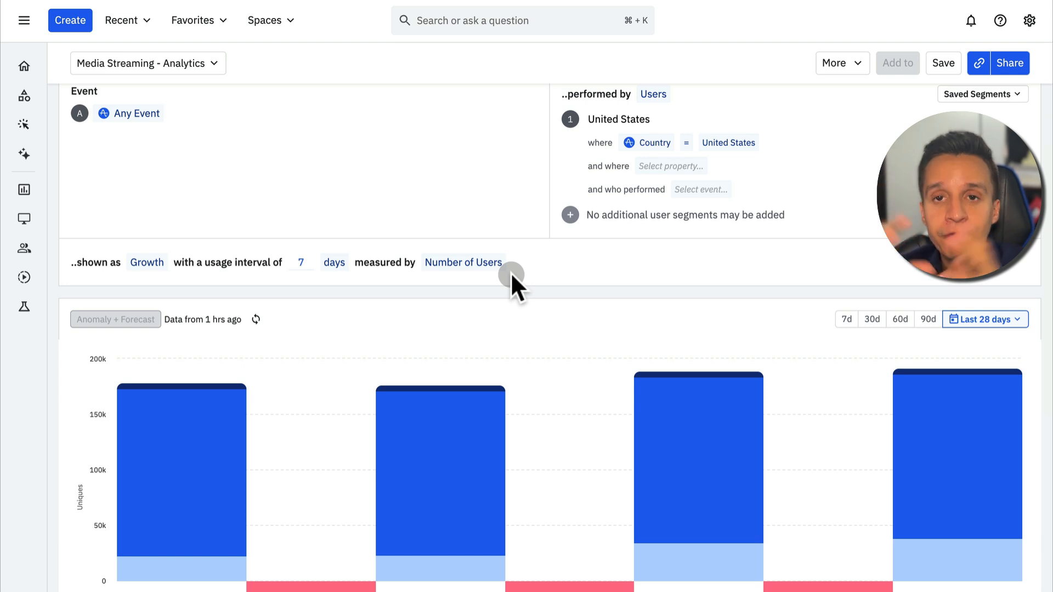
scroll(511, 272, down, 5)
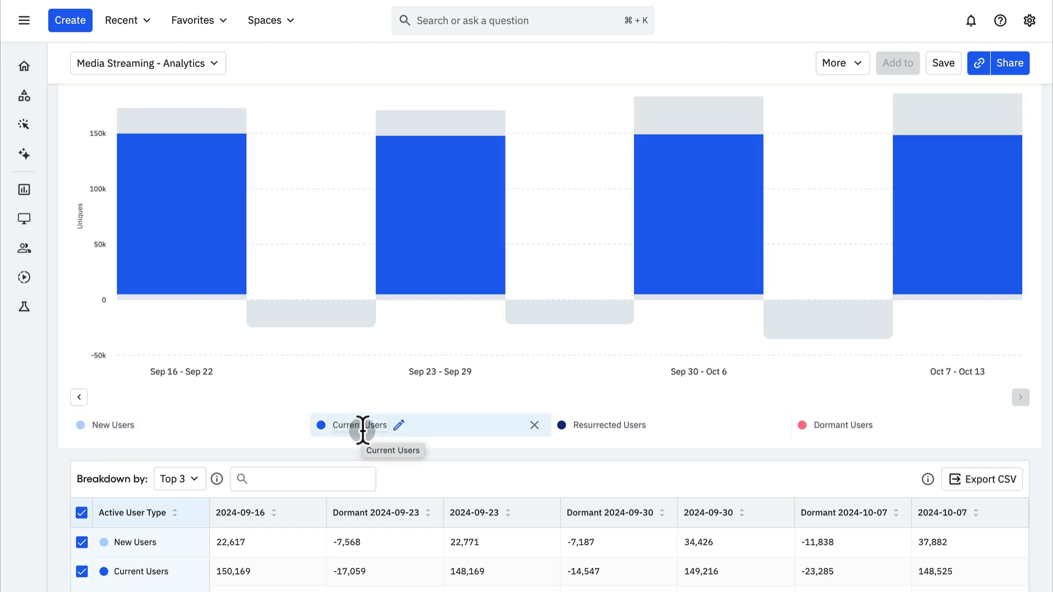
scroll(362, 428, up, 7)
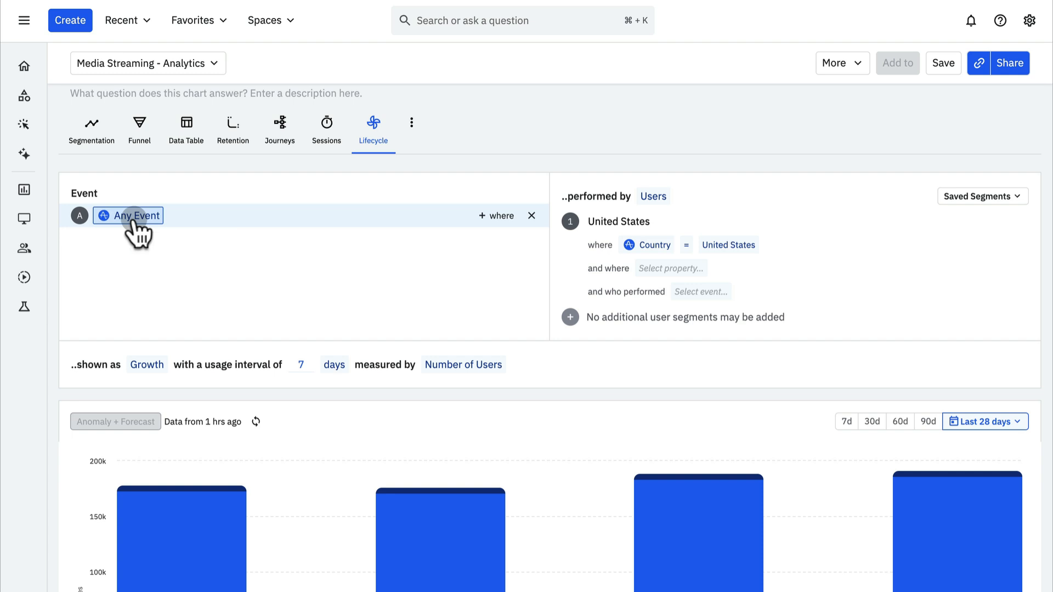
click(136, 220)
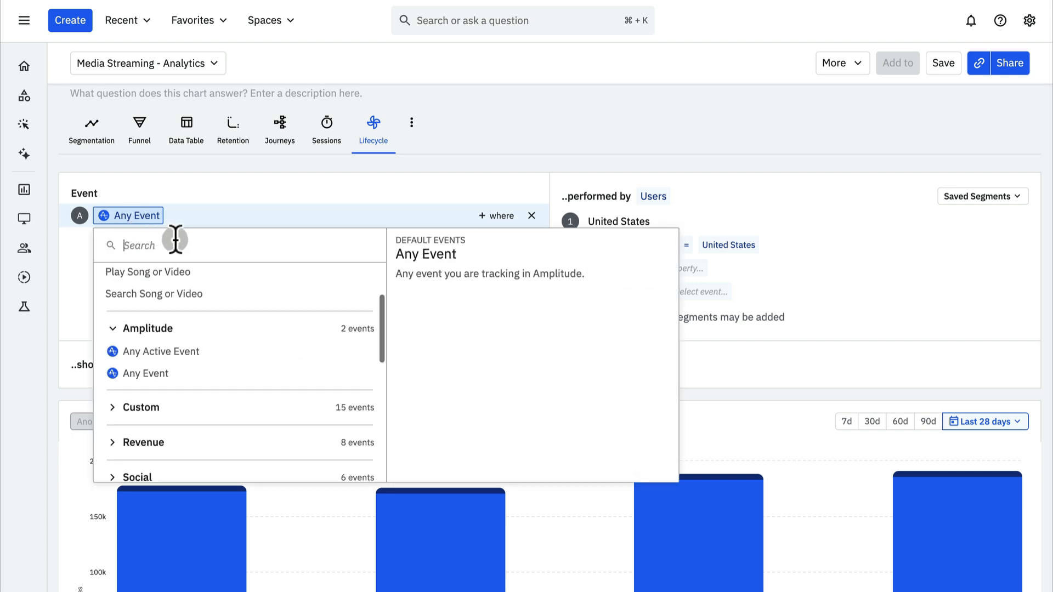
click(180, 272)
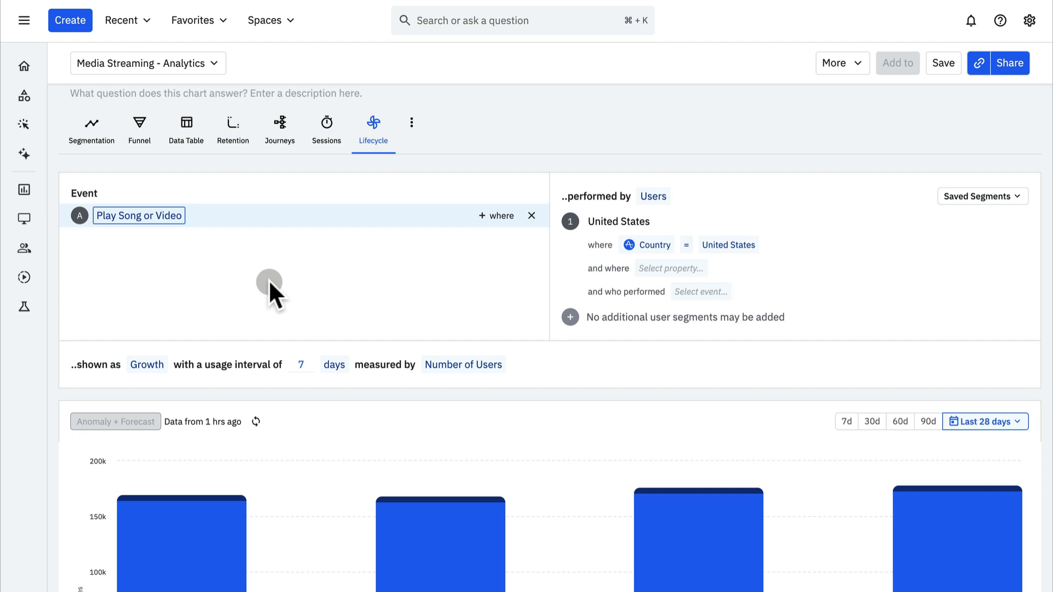
Step: Review the lifecycle chart's weekly user bars and set its date range to 90 days
scroll(269, 281, down, 4)
scroll(269, 281, up, 4)
scroll(270, 281, up, 1)
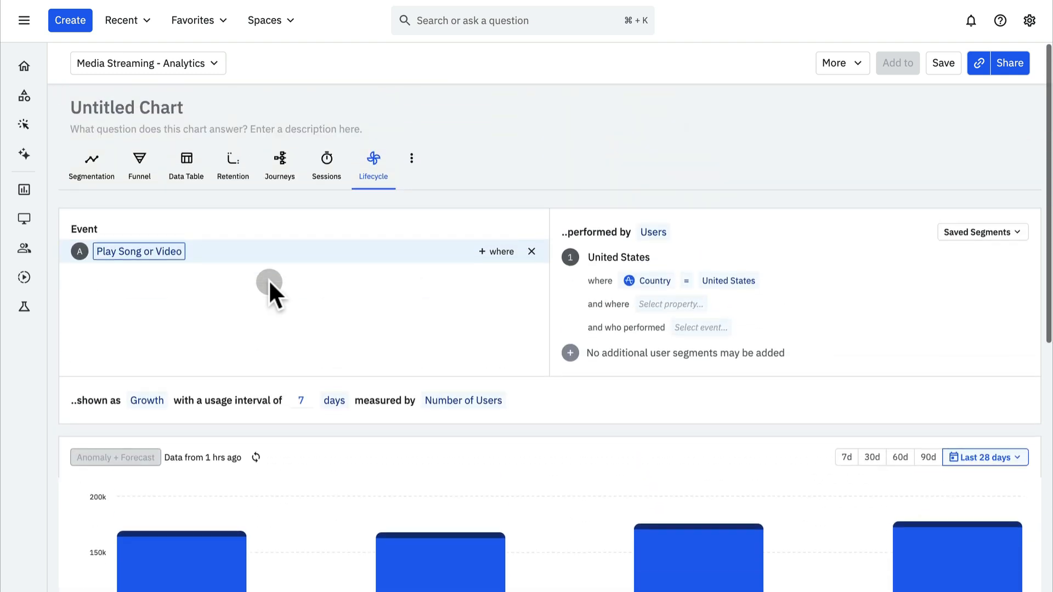
scroll(268, 279, down, 5)
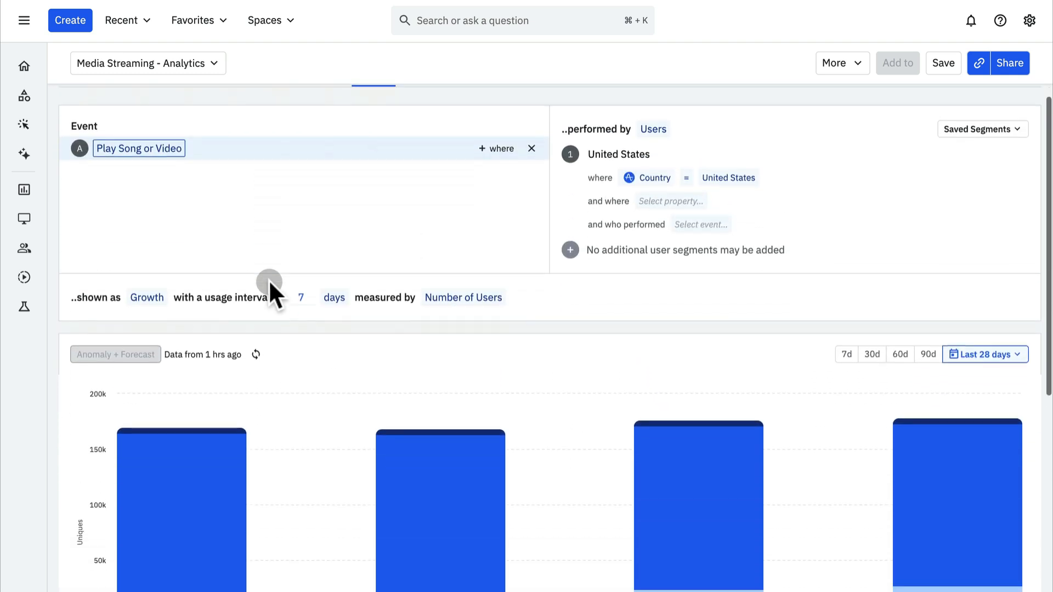
mouse_move(242, 330)
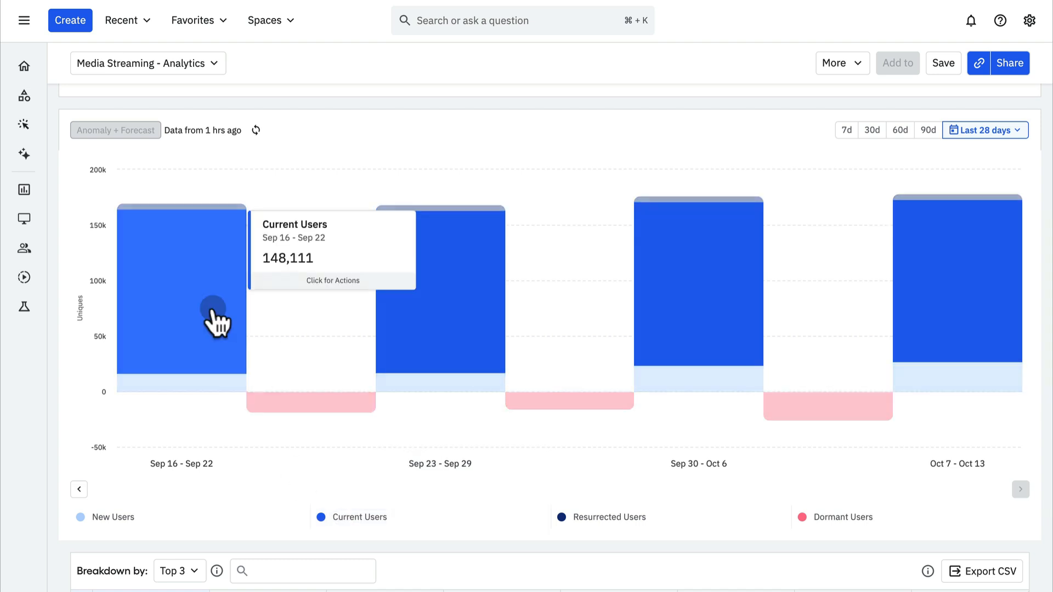
scroll(310, 397, up, 2)
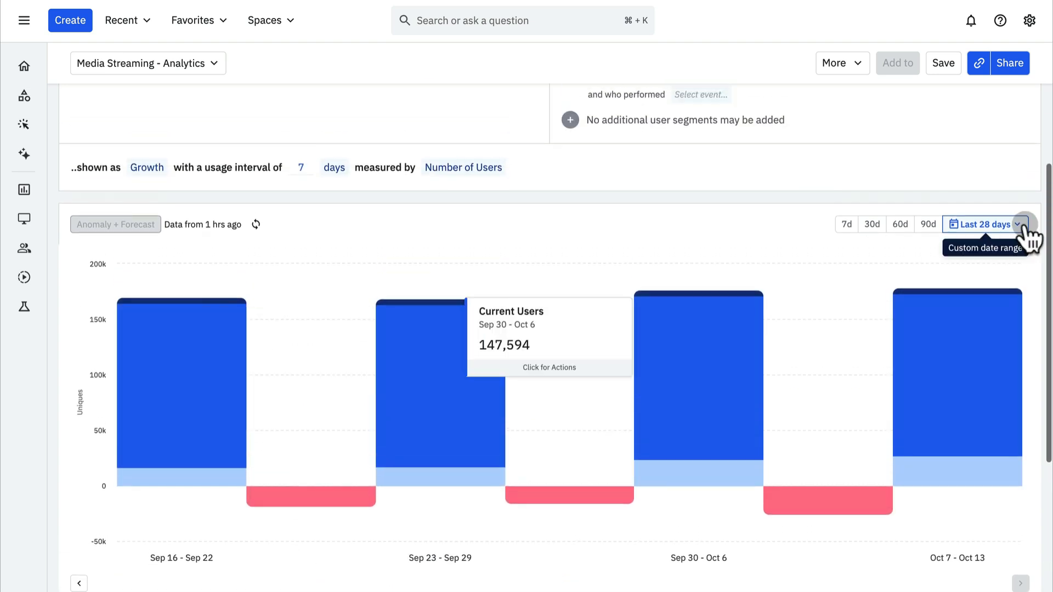
click(932, 226)
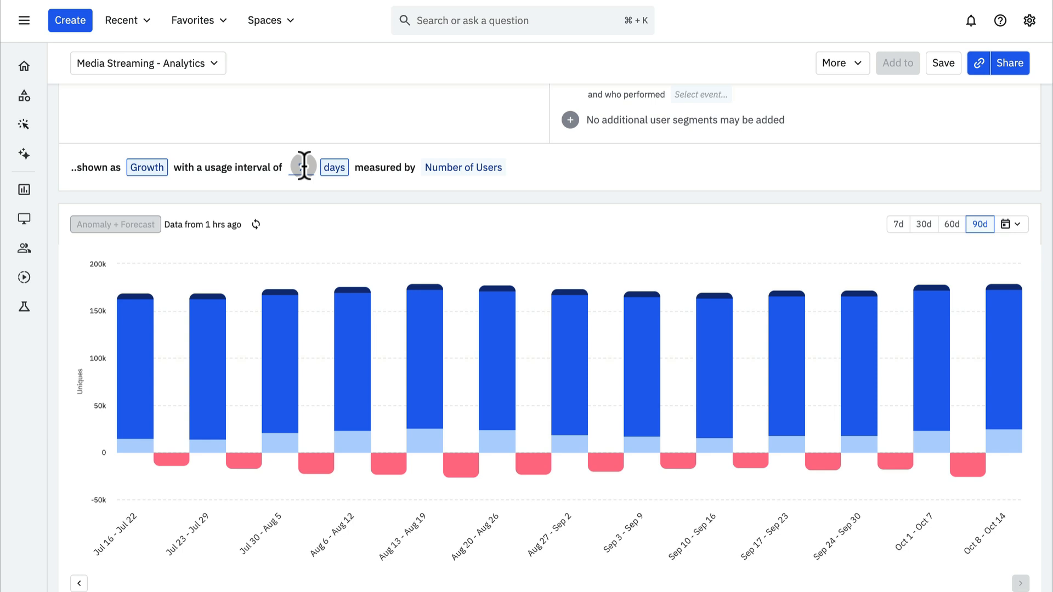
Step: Examine the weekly user groups in the lifecycle chart and check the available units for the usage interval
mouse_move(210, 362)
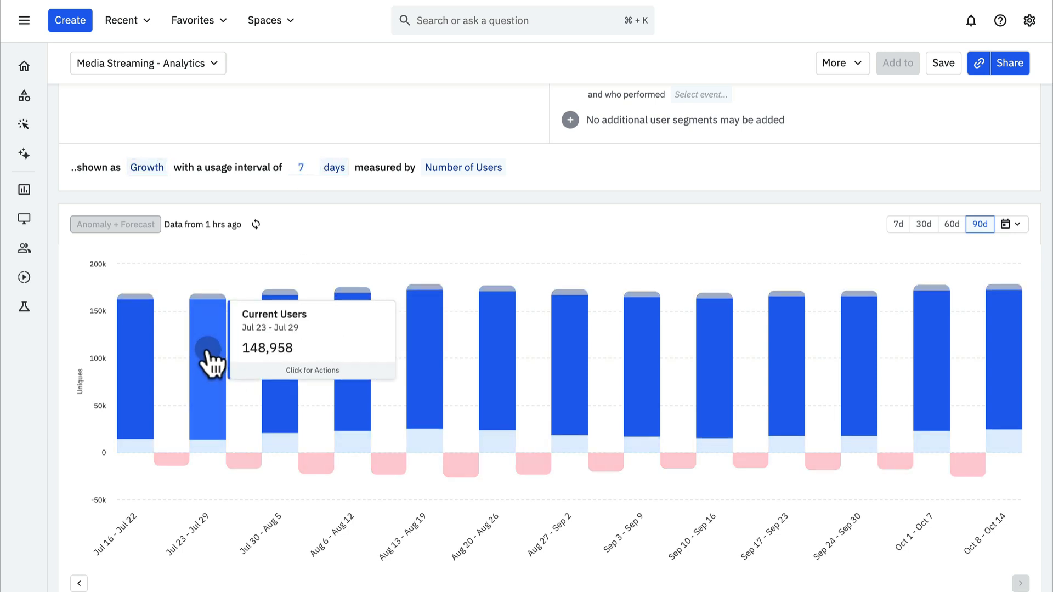
mouse_move(285, 395)
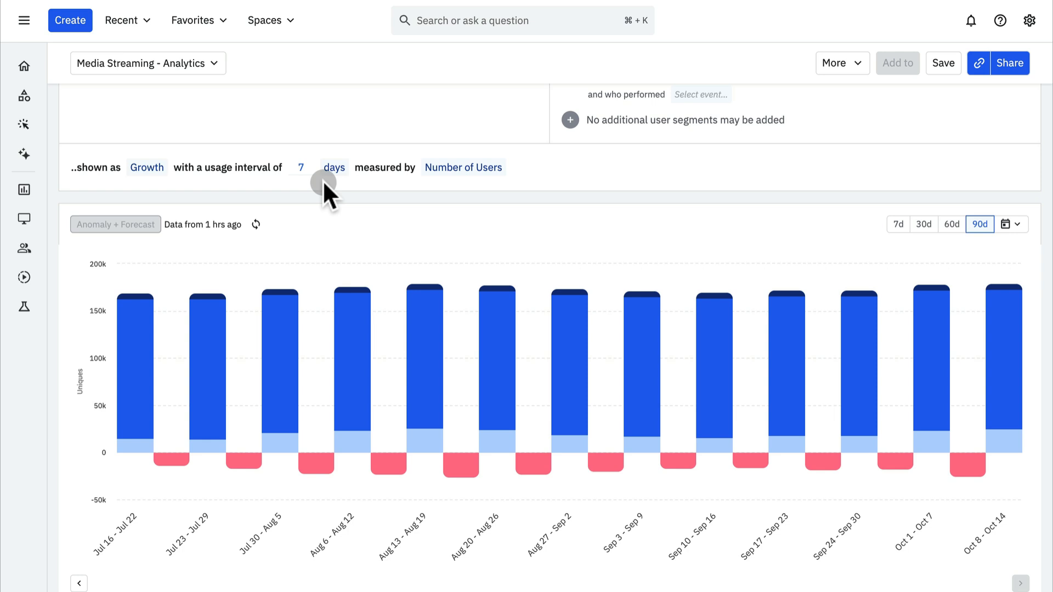
click(335, 169)
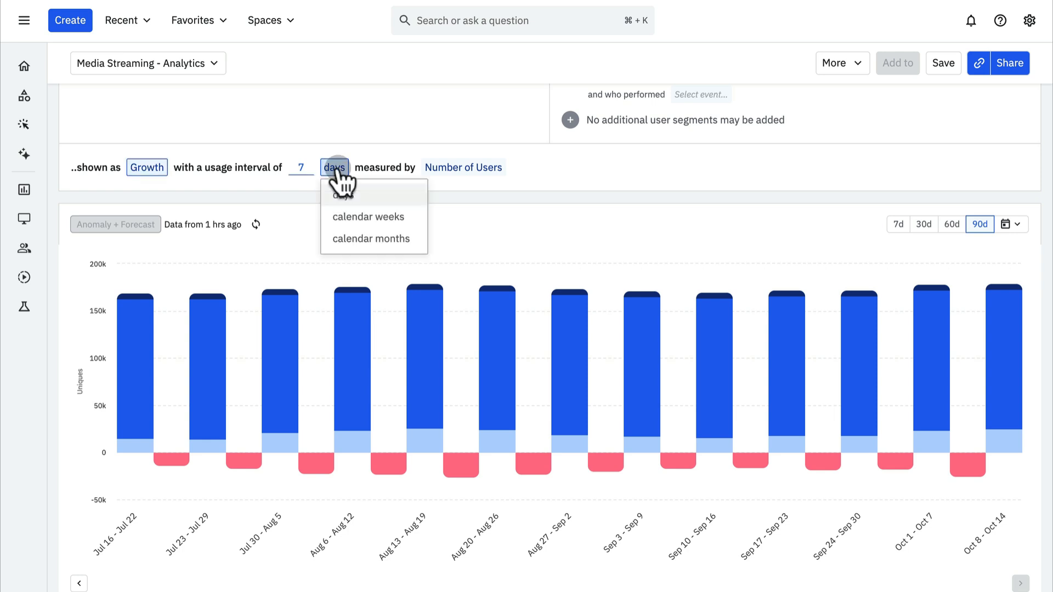
click(361, 101)
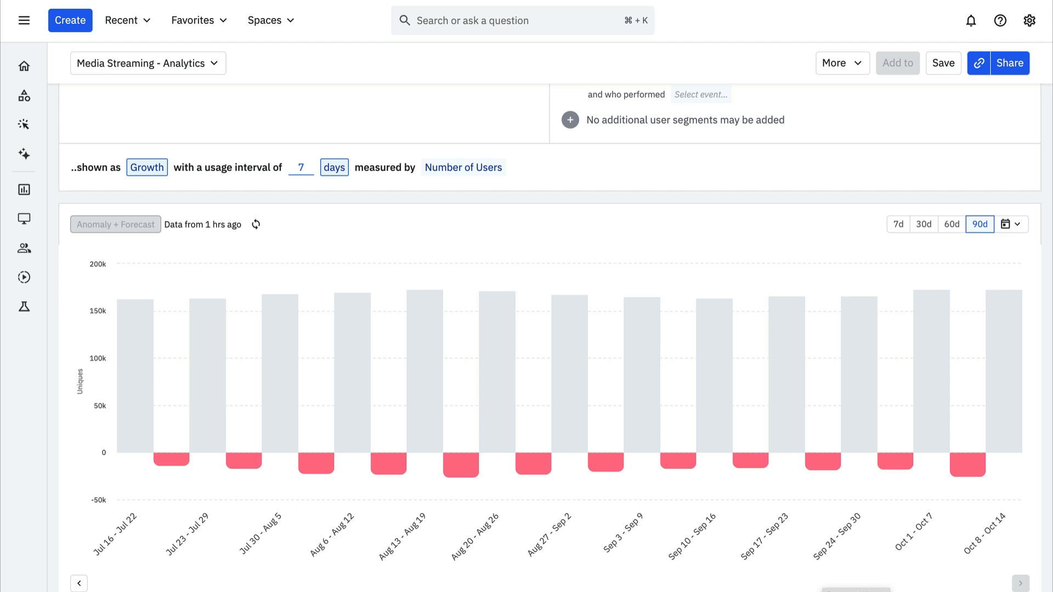
mouse_move(824, 465)
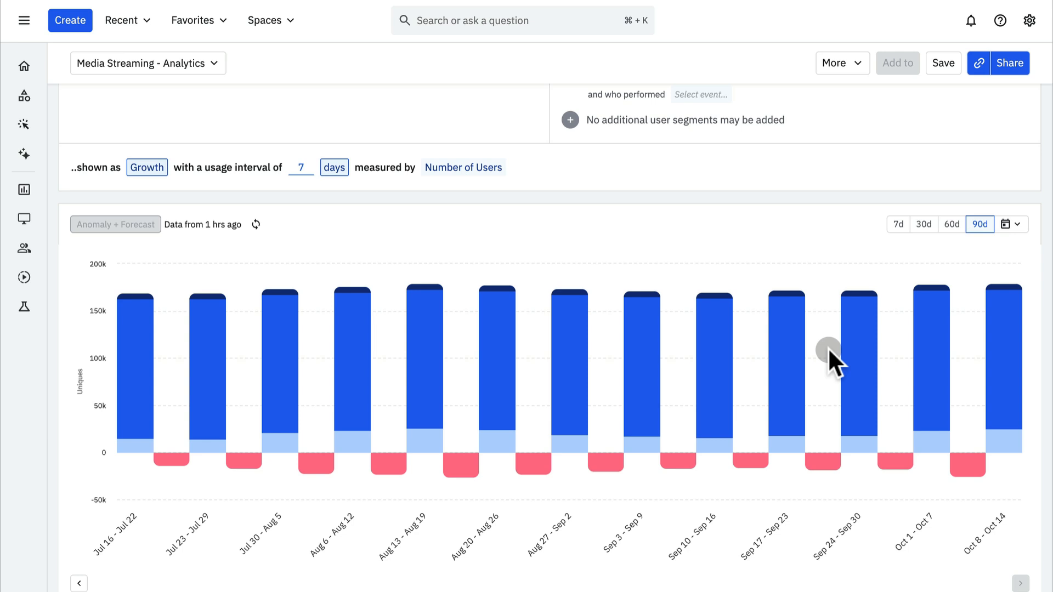
Step: Remove the United States segment from the lifecycle chart to cover all users
scroll(829, 351, up, 3)
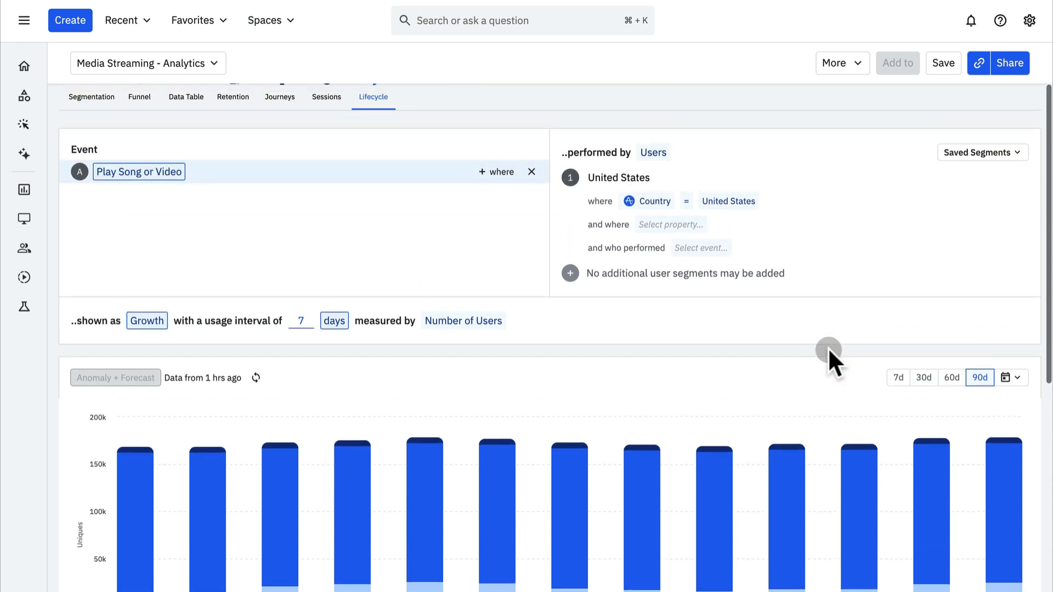
mouse_move(880, 167)
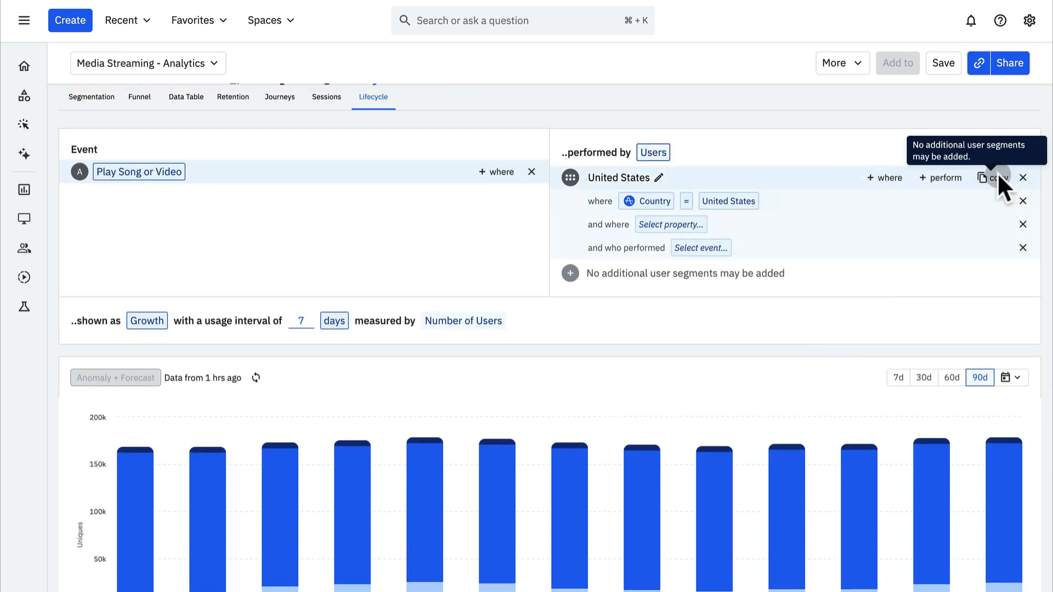
click(1023, 178)
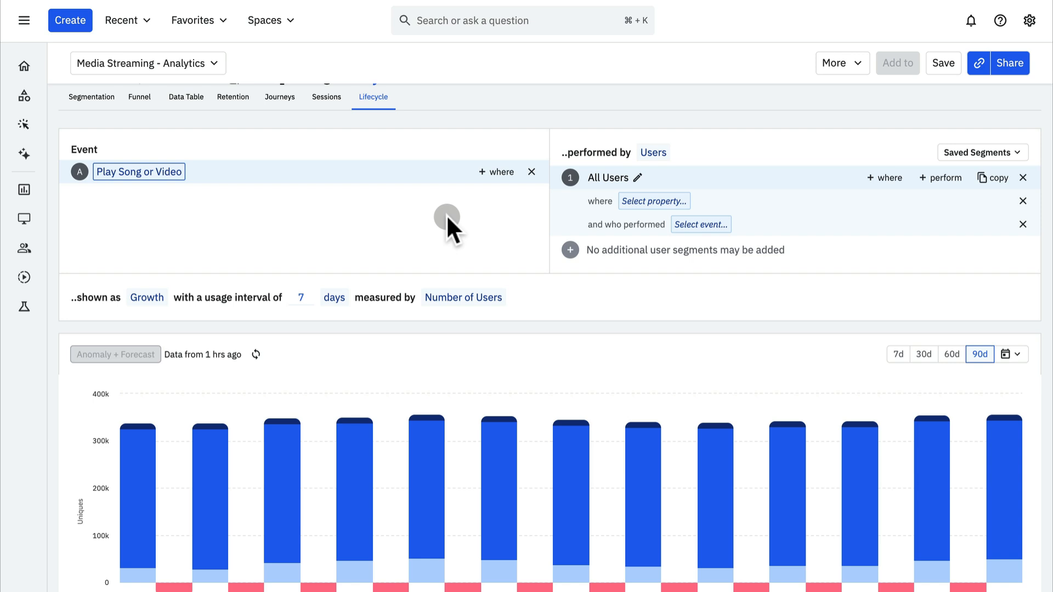
Step: Show the lifecycle chart as Pulse instead of Growth and inspect the pulse line across the date range
scroll(463, 287, down, 1)
scroll(463, 287, up, 3)
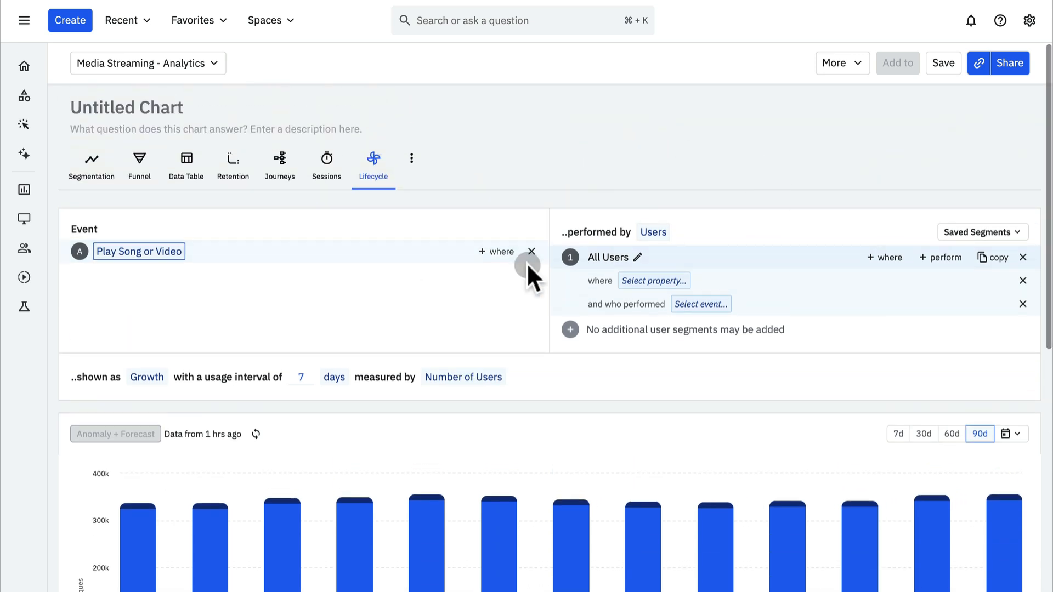
click(463, 379)
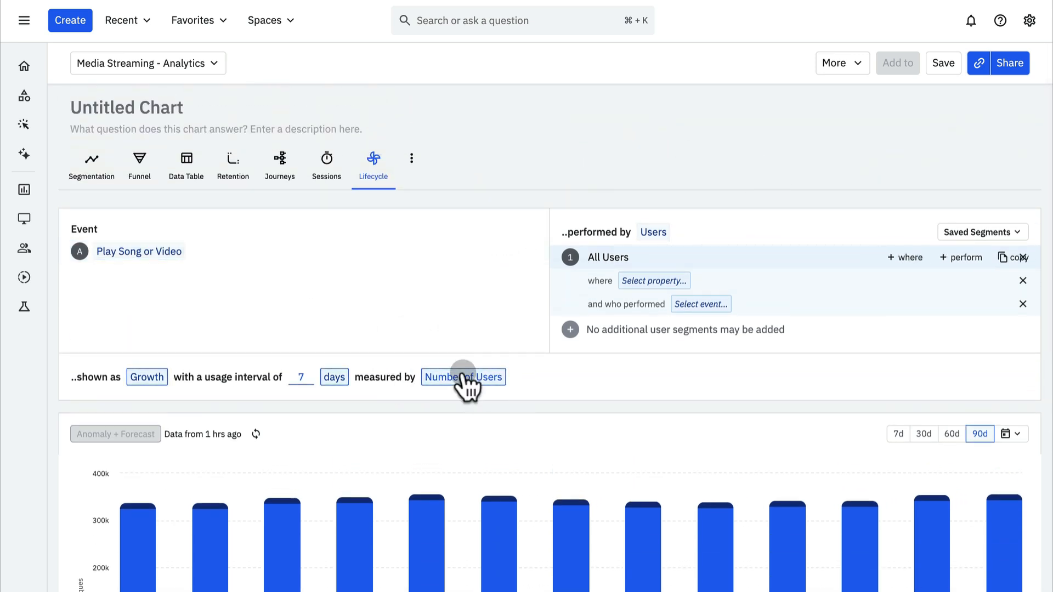
click(414, 327)
click(147, 377)
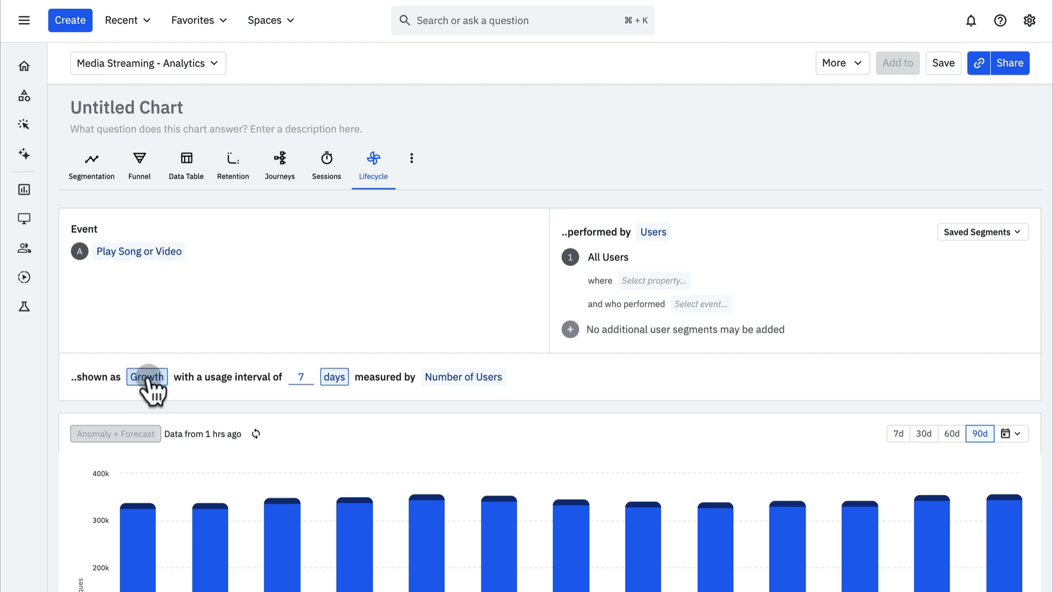
click(152, 451)
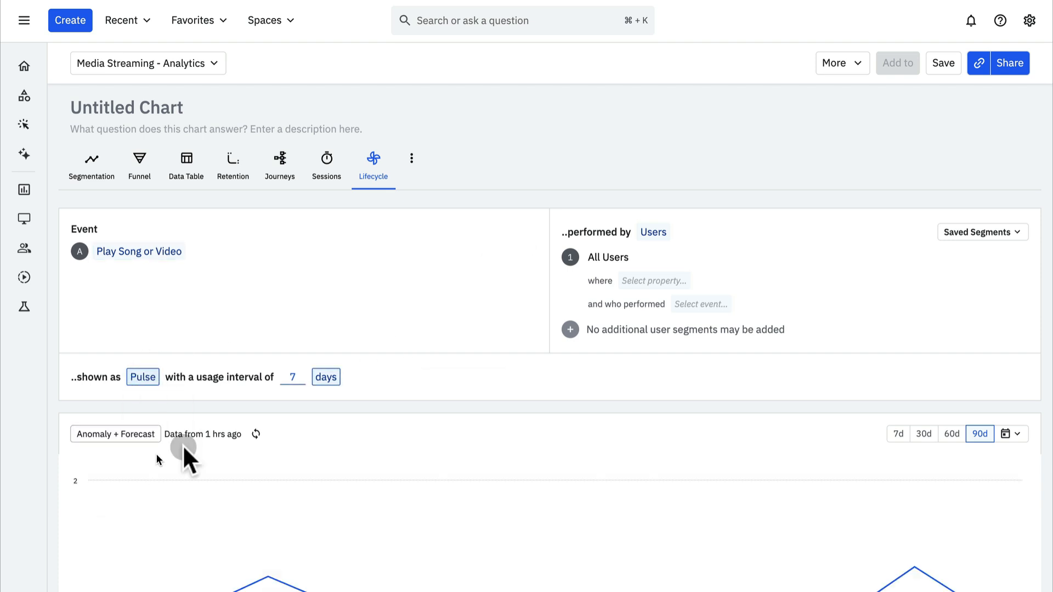
scroll(287, 441, down, 4)
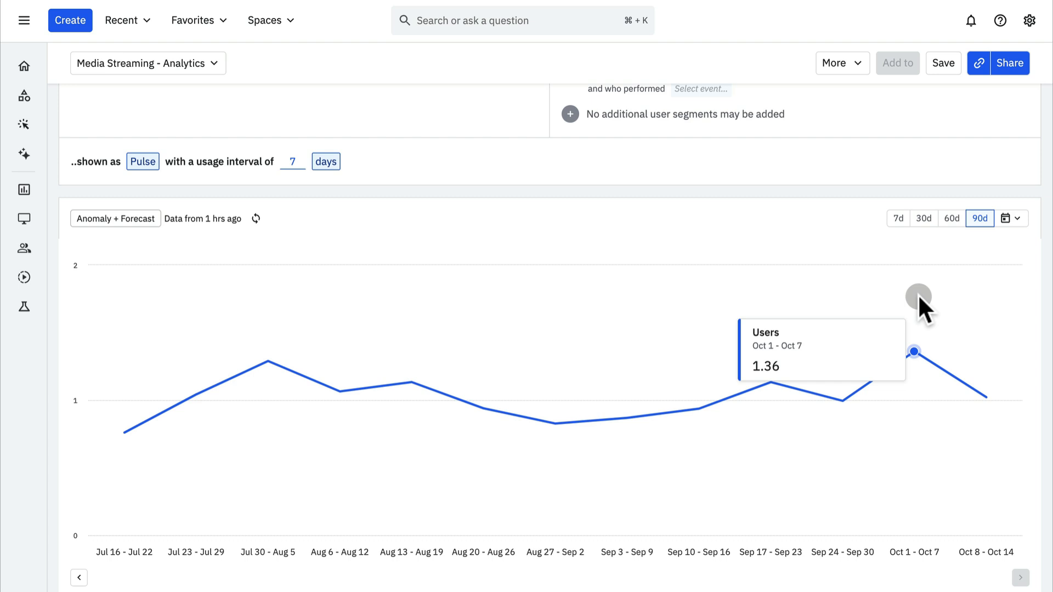
scroll(922, 307, up, 4)
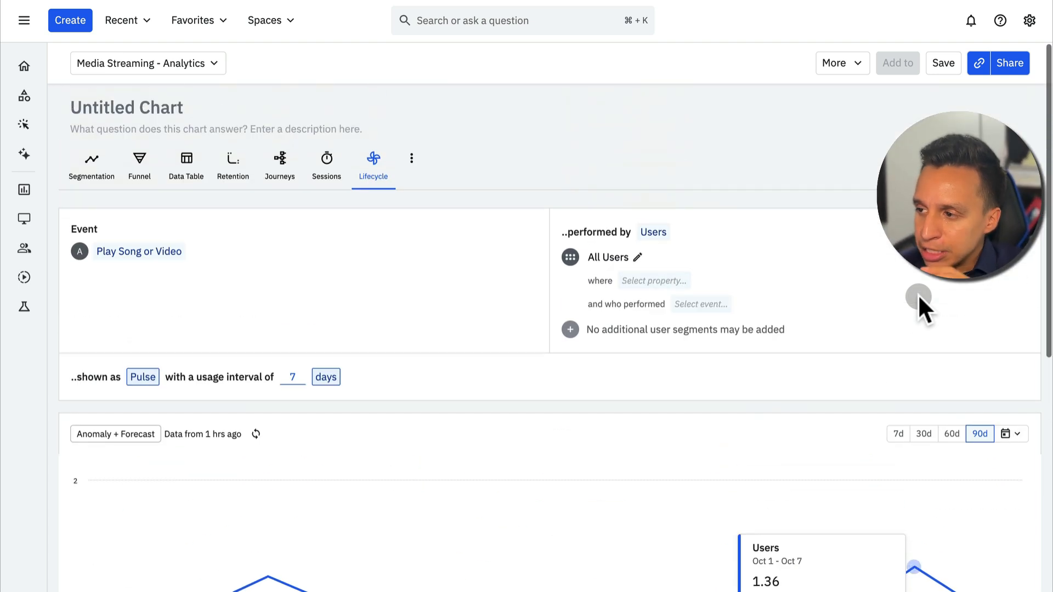
mouse_move(917, 294)
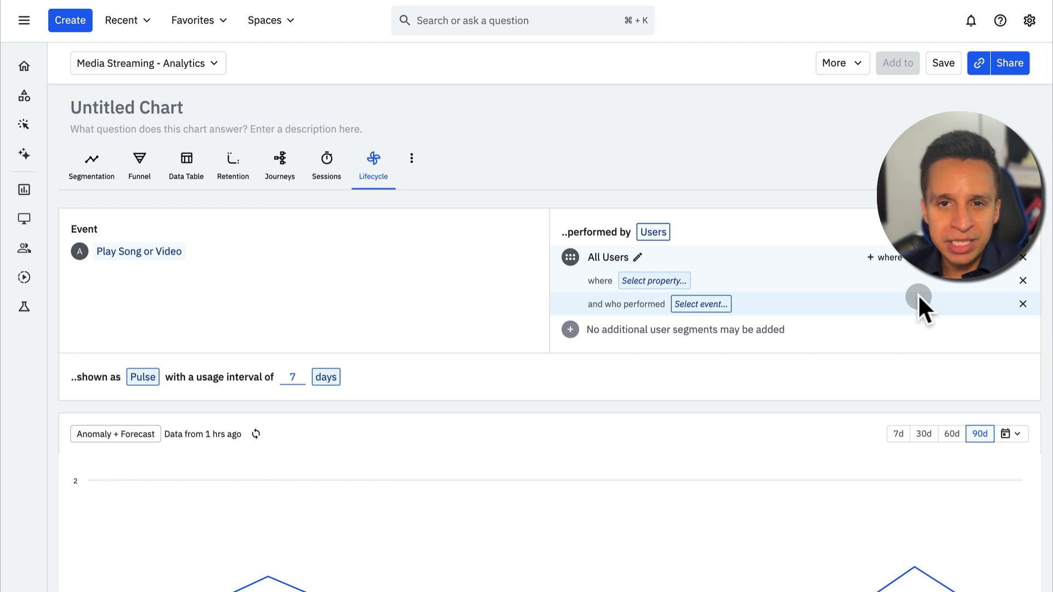